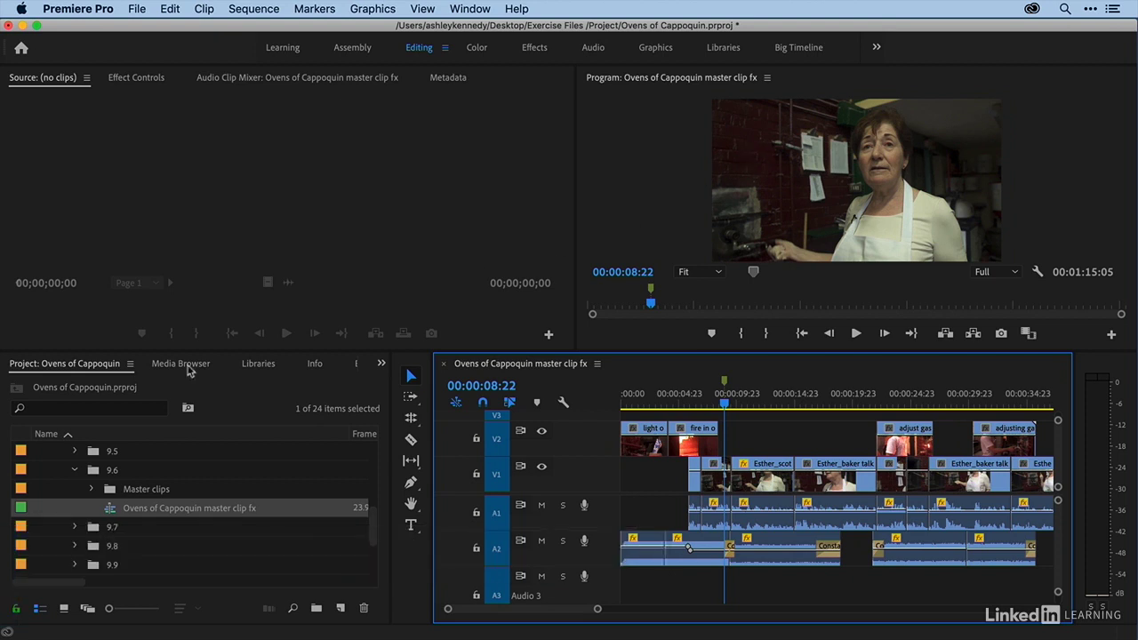
- Open the "scotch brick oven_explain how it works.mp4" clip from bin 9.6's Master clips folder and view its master effect settings
click(92, 490)
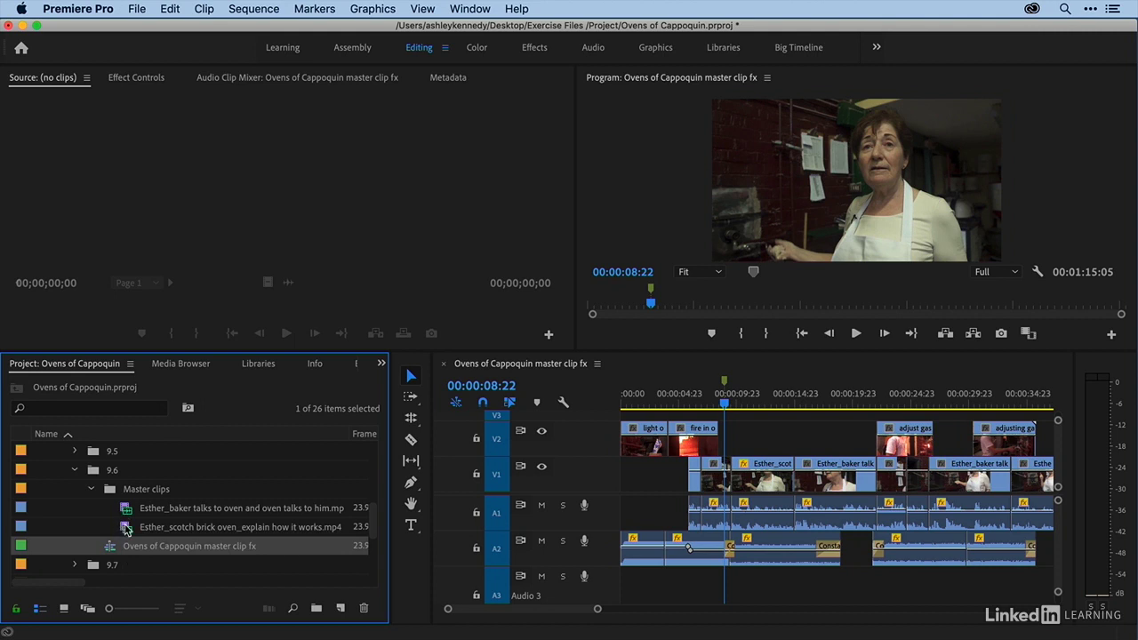
double_click(126, 528)
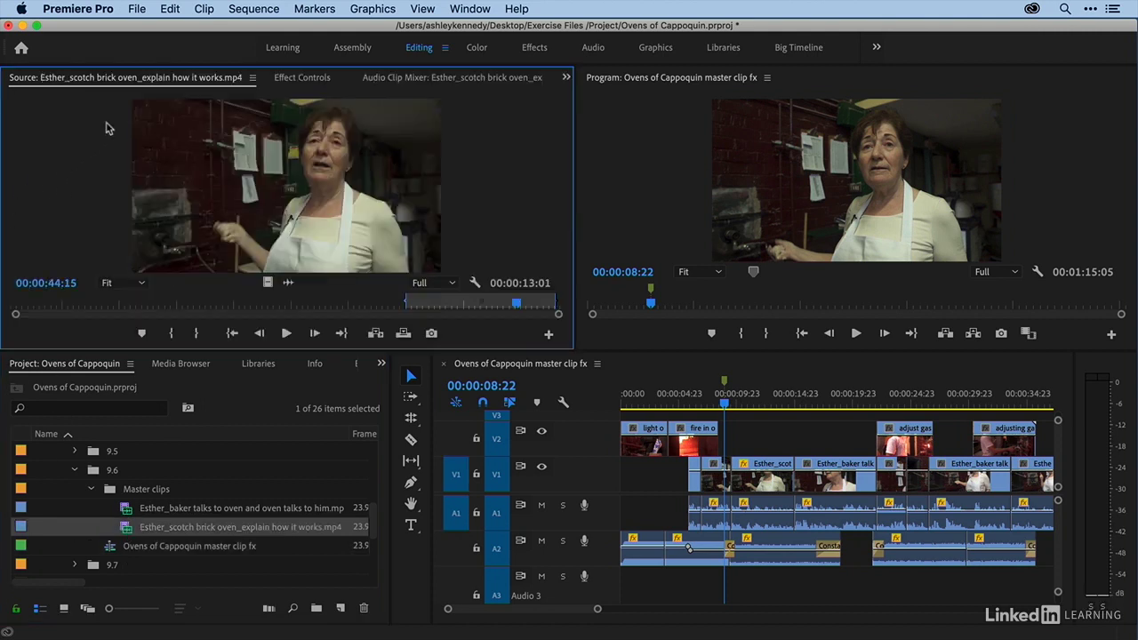
click(302, 78)
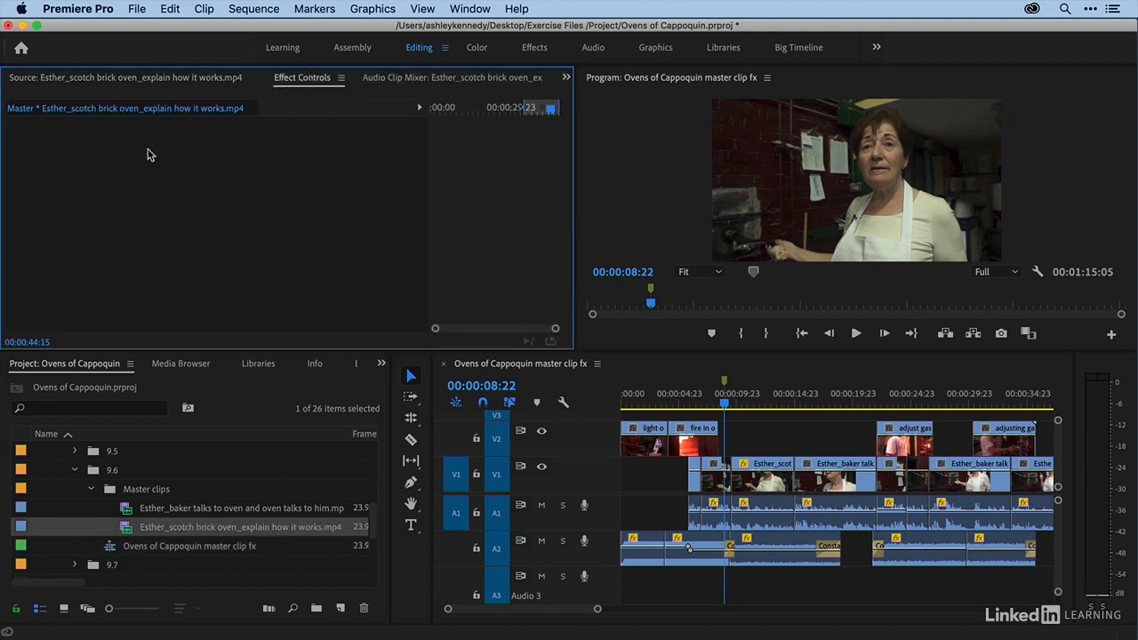
- Close all clips loaded in the Source Monitor
click(161, 77)
click(253, 78)
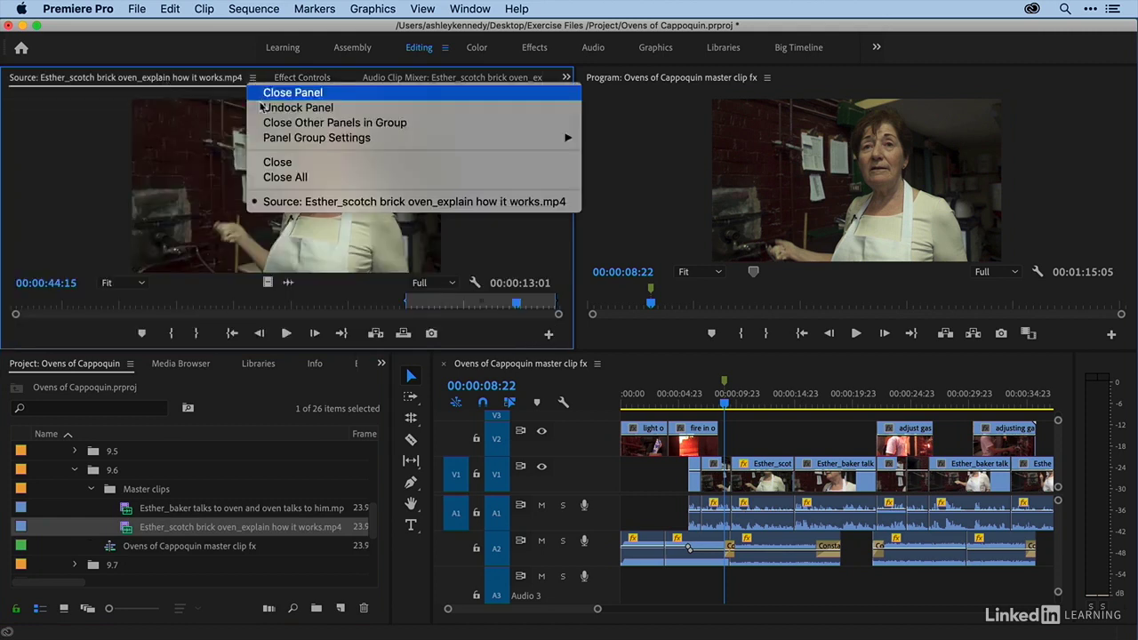
click(283, 177)
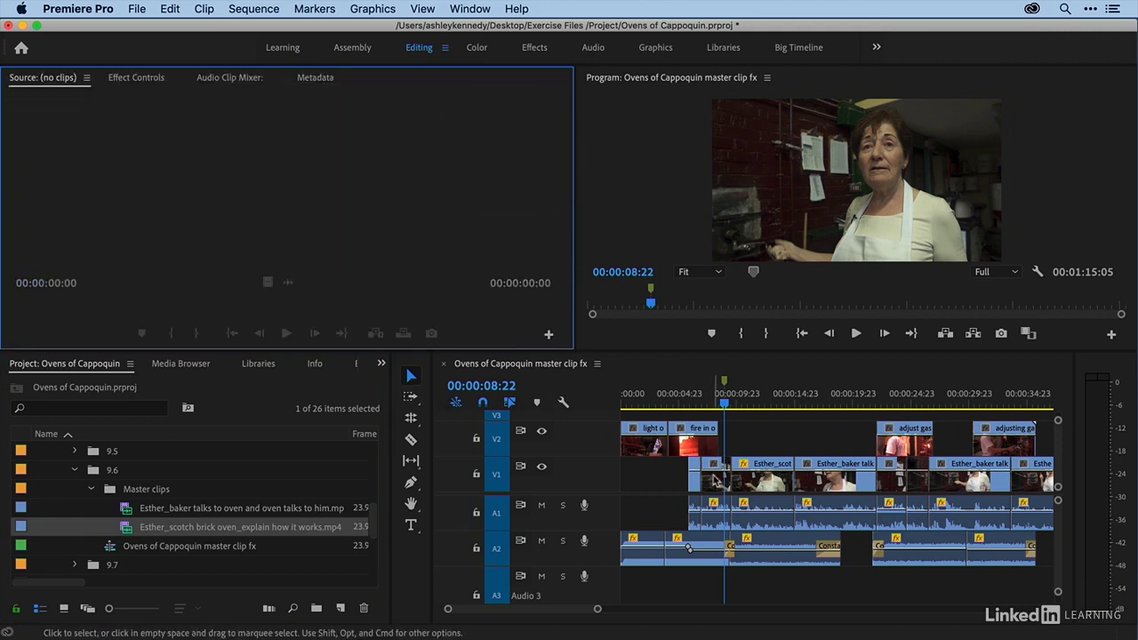
- Match-frame the V1 clip at 00:00:08:22 to its master clip and display the master clip's effect controls
click(722, 483)
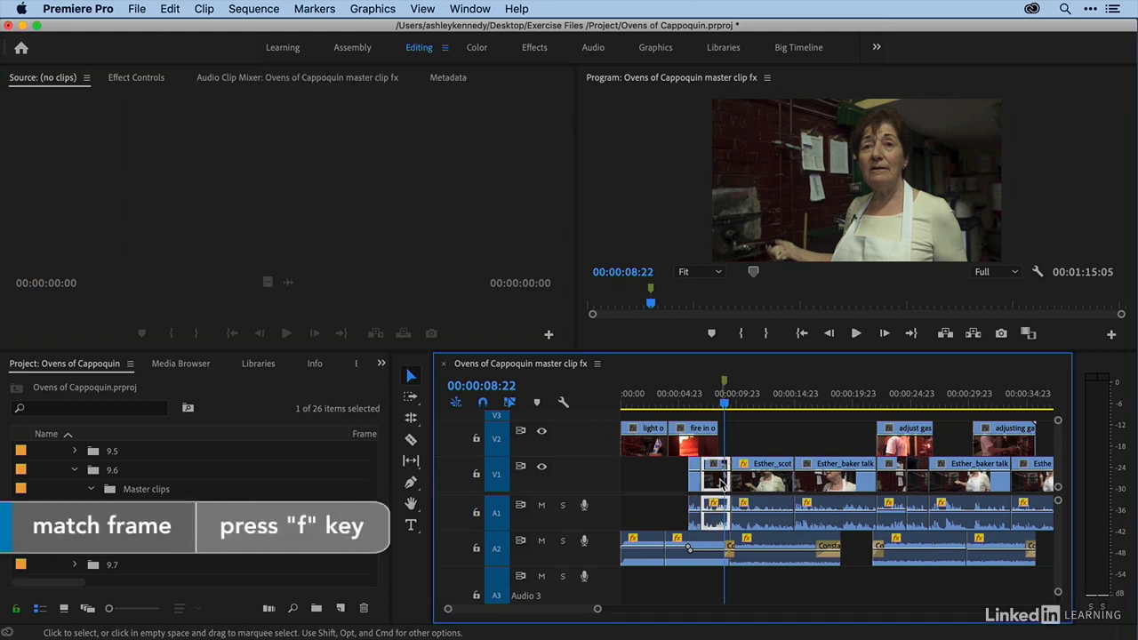
key(f)
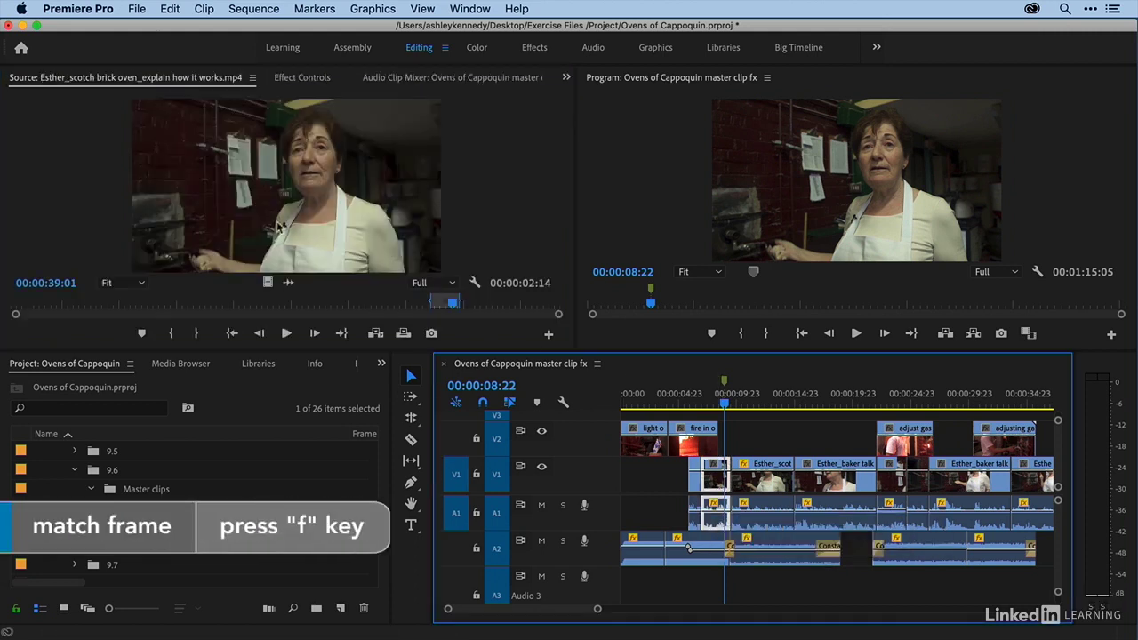
click(238, 181)
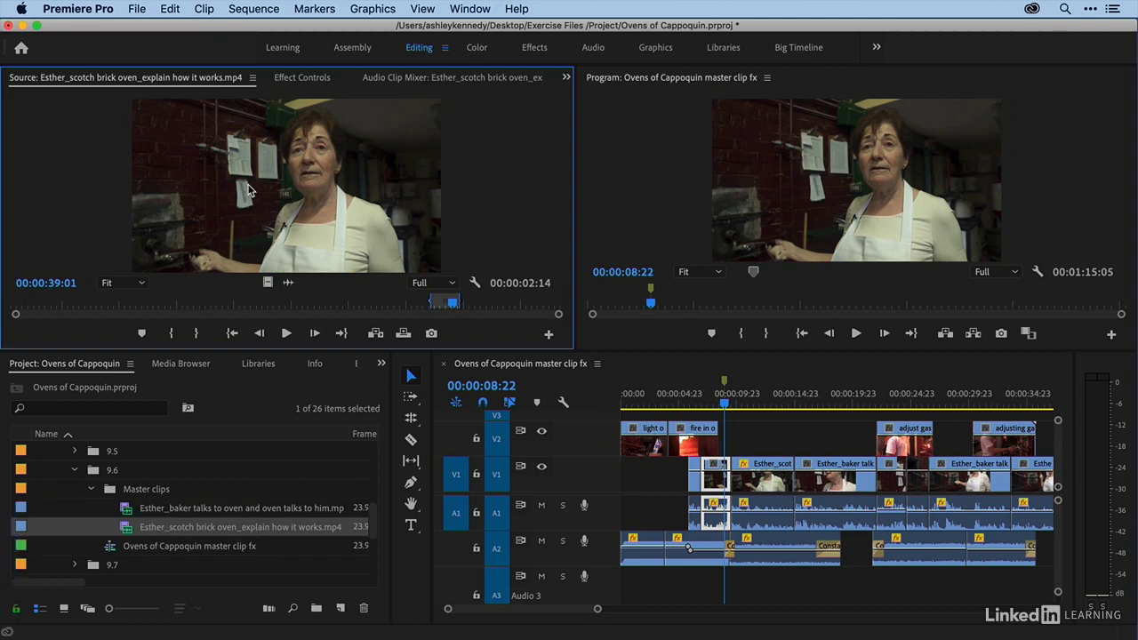
click(298, 79)
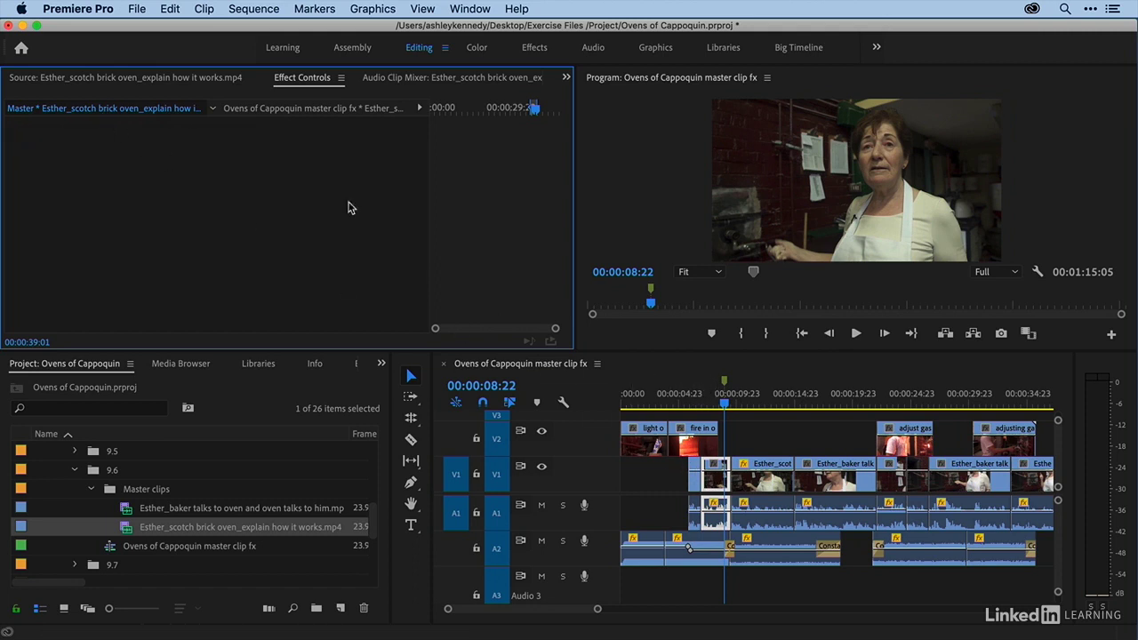
- Compare the sequence clip's fixed effects with the master clip's effects, collapsing Motion, and finish on the master clip's effects
click(304, 110)
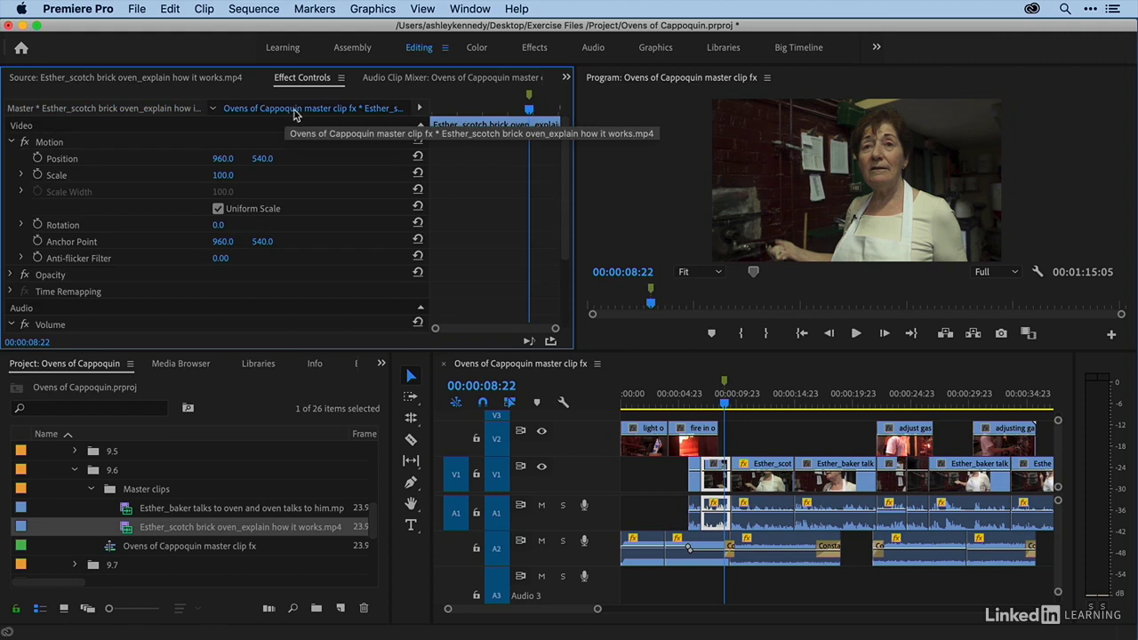
click(11, 143)
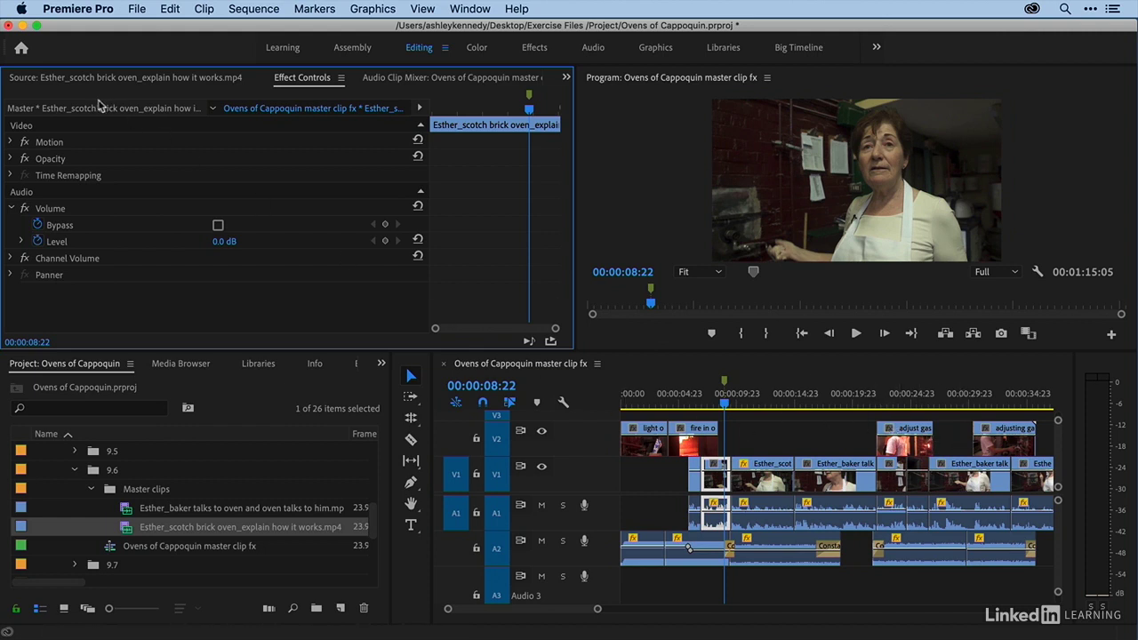
click(64, 107)
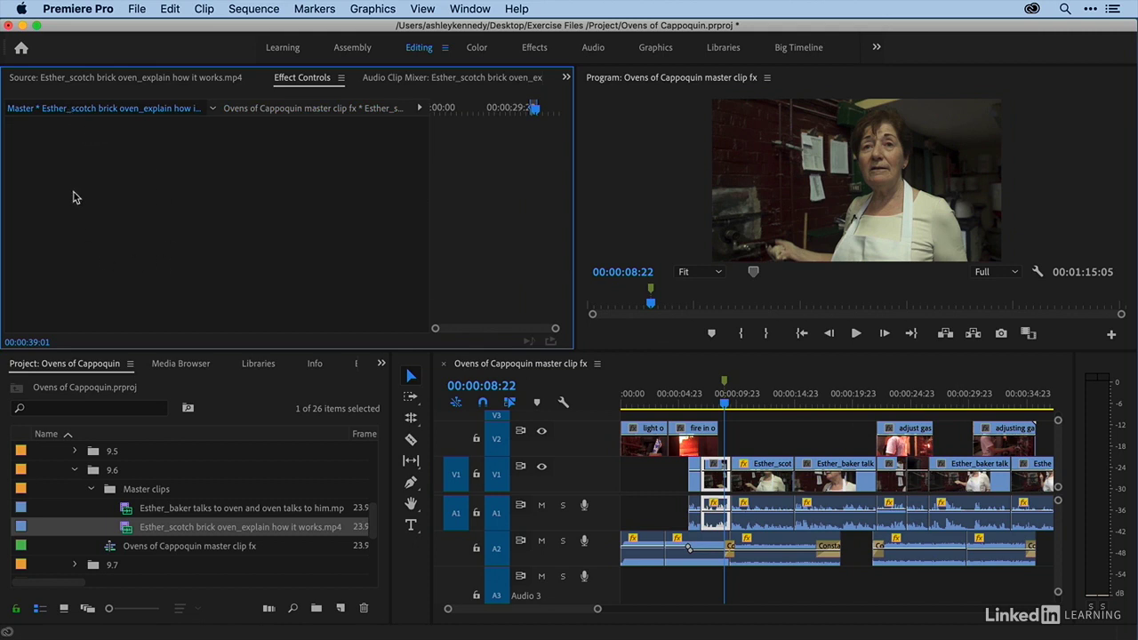
click(259, 111)
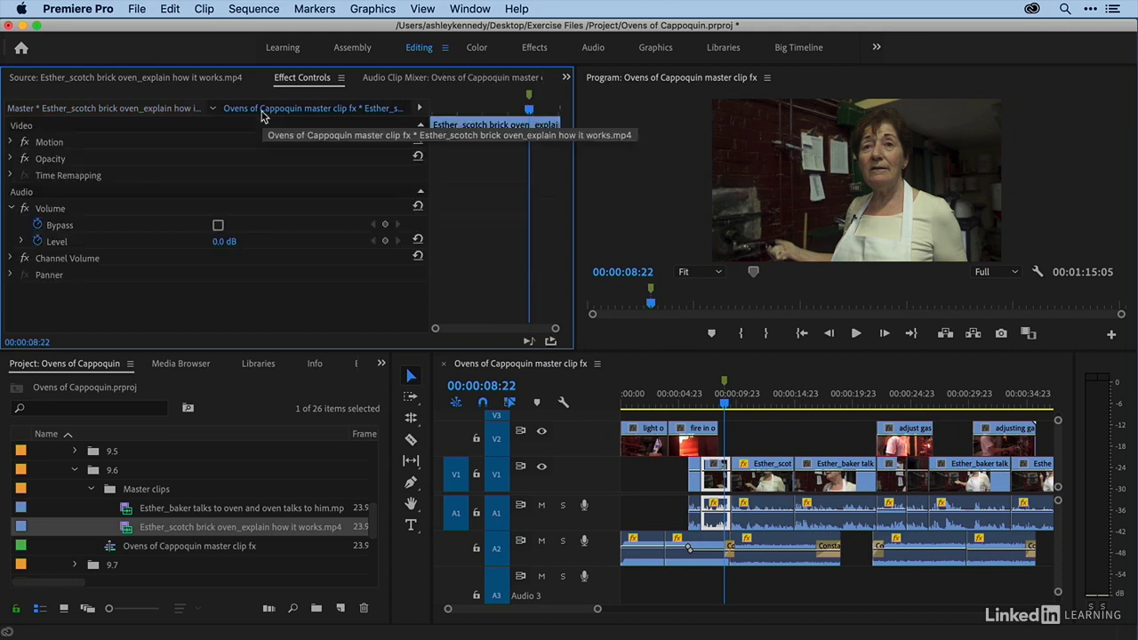
click(114, 109)
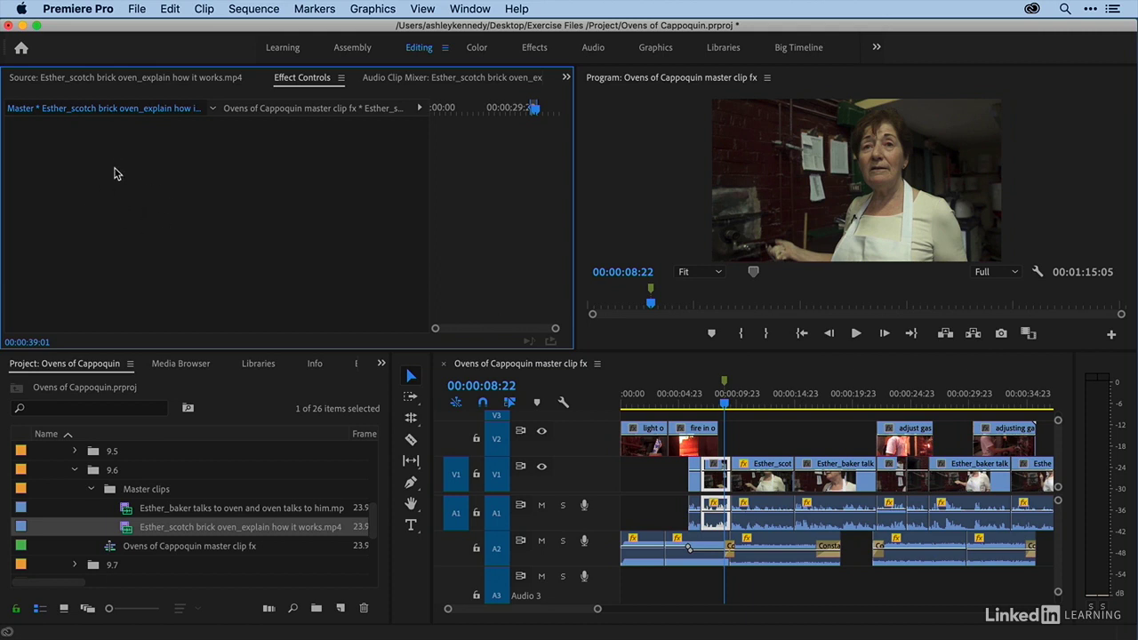
- Find Horizontal Flip by searching the effects for "flip" and apply it to the scotch brick oven master clip
click(381, 363)
click(395, 450)
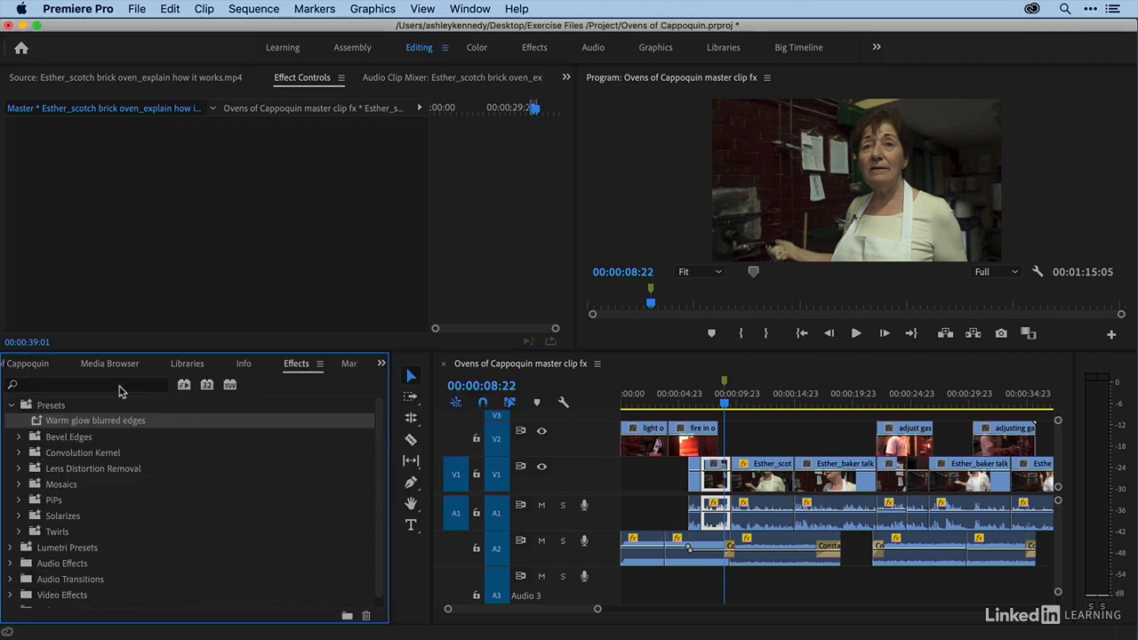
click(119, 385)
text(flip)
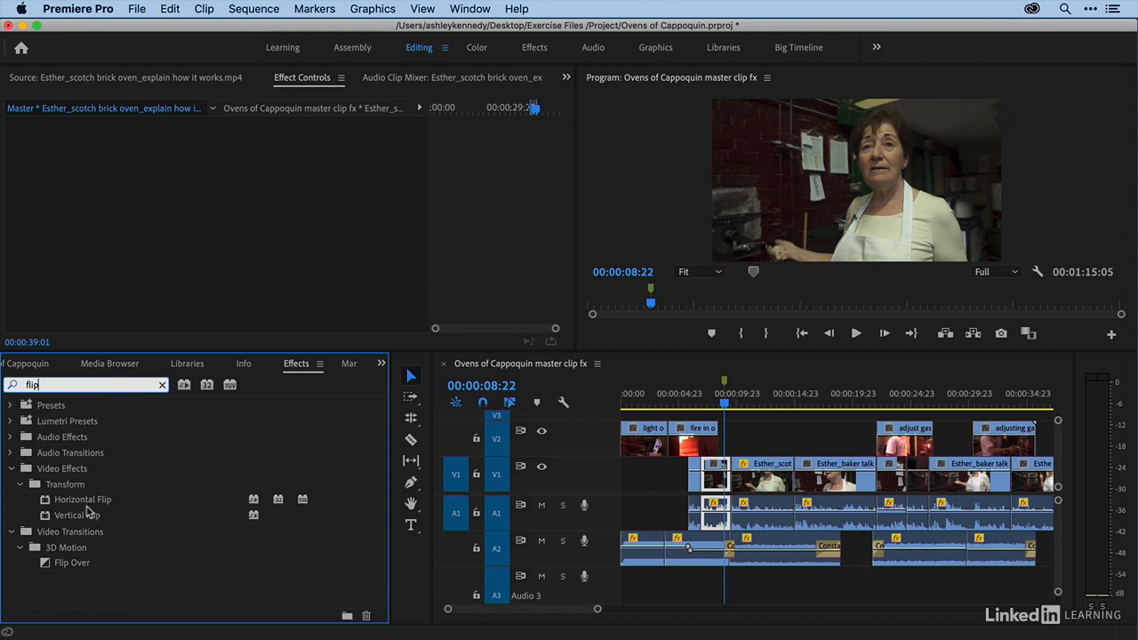
drag(79, 505, 82, 178)
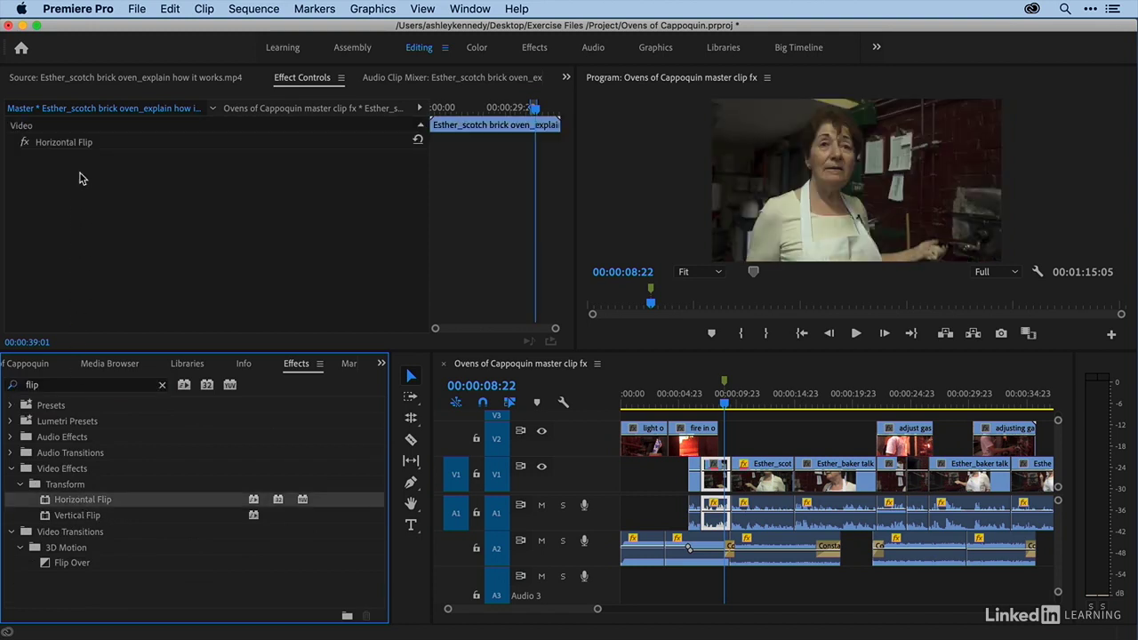
- Check the flip on the source clip and on the next scotch brick oven clip in the sequence, at 00:00:10:02 and 00:00:10:19
click(73, 80)
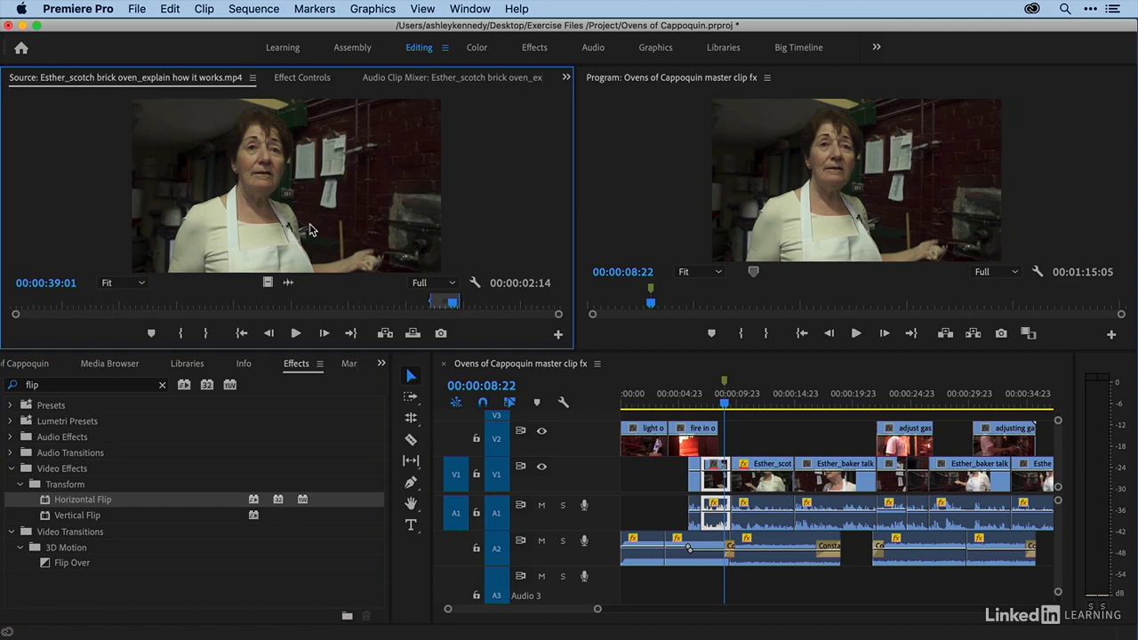
click(723, 402)
key(=)
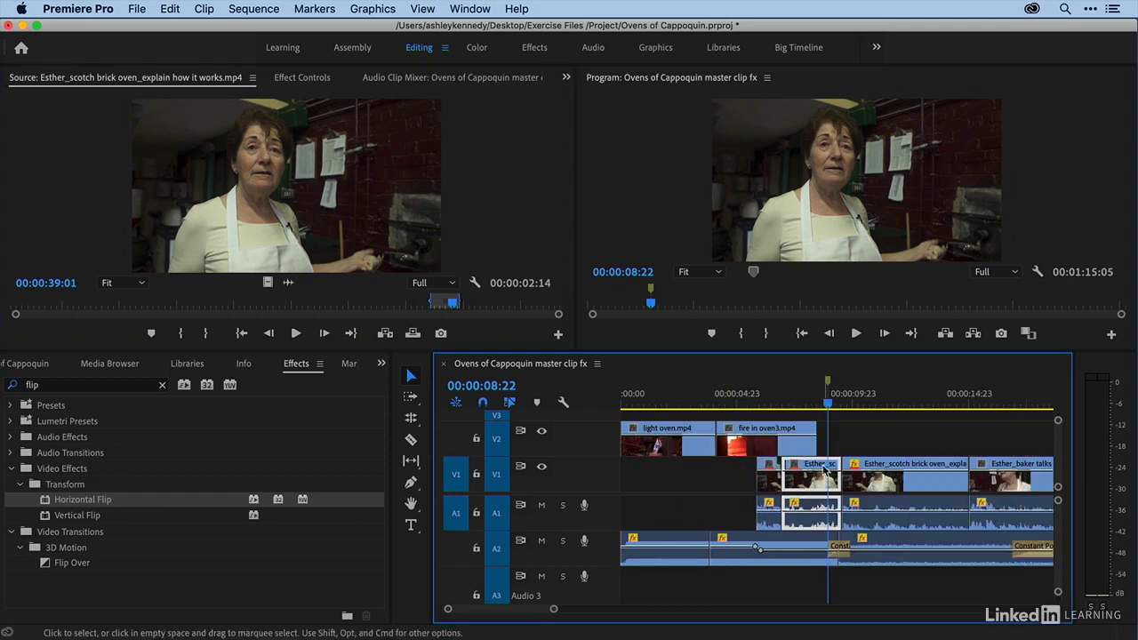
click(855, 400)
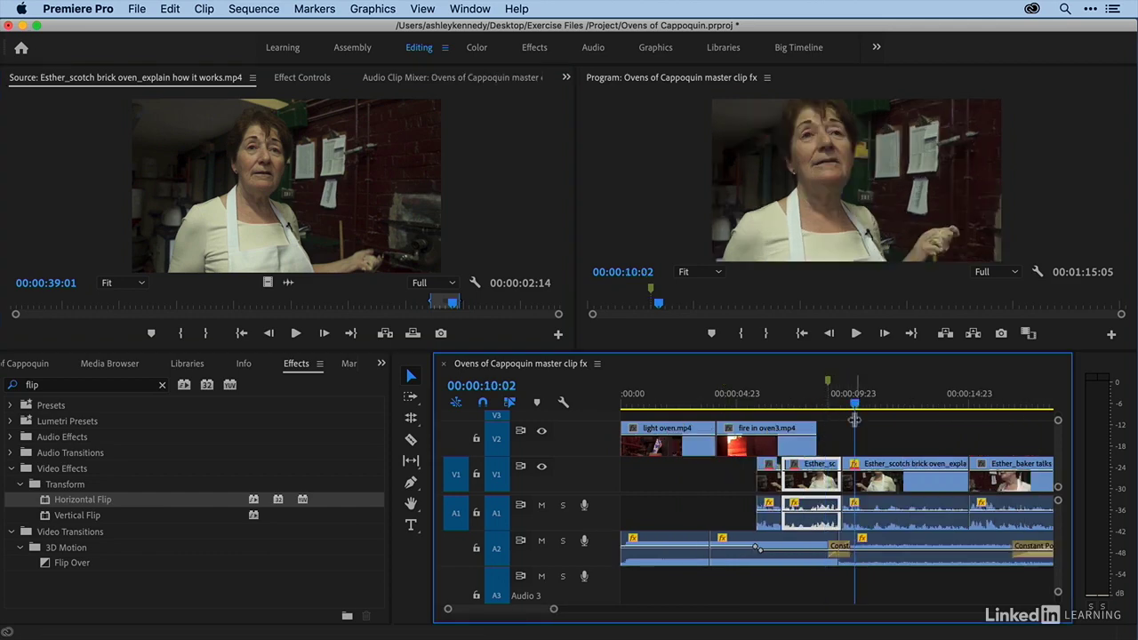
click(872, 397)
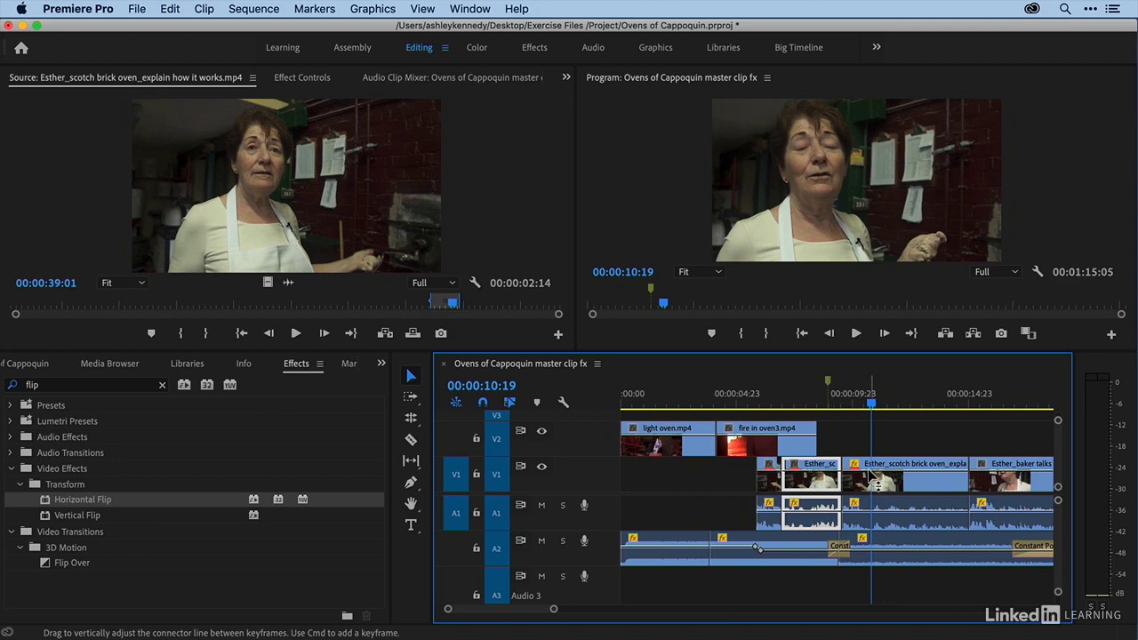
- Load the master of the "baker talks to oven" clip at 00:00:16:04 and apply Horizontal Flip to that master clip
scroll(868, 478, right, 3)
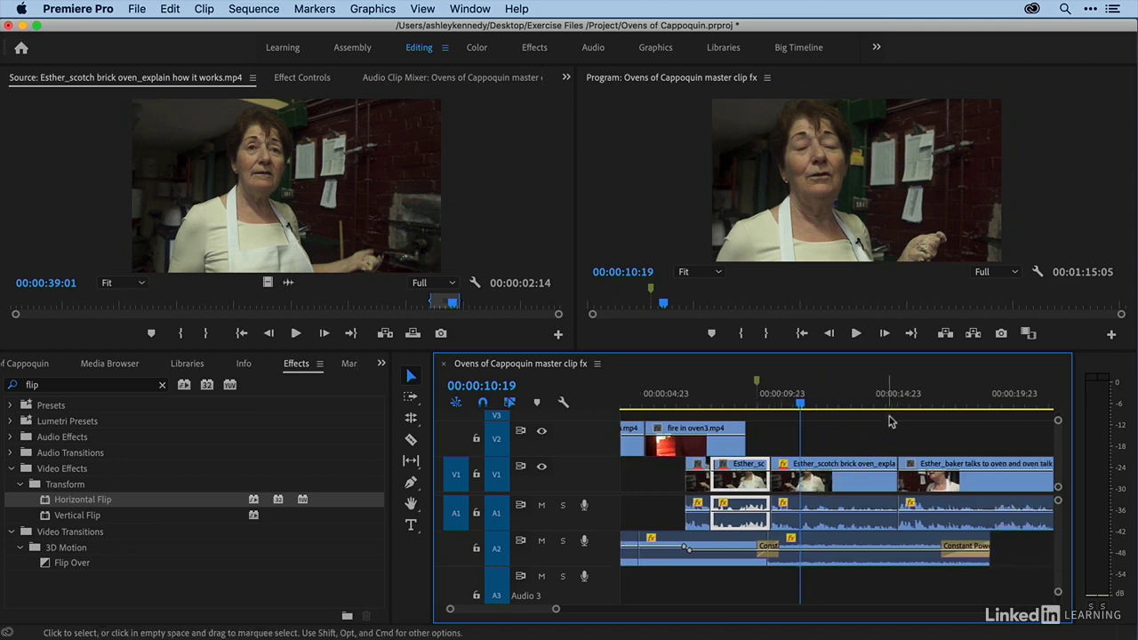
click(927, 405)
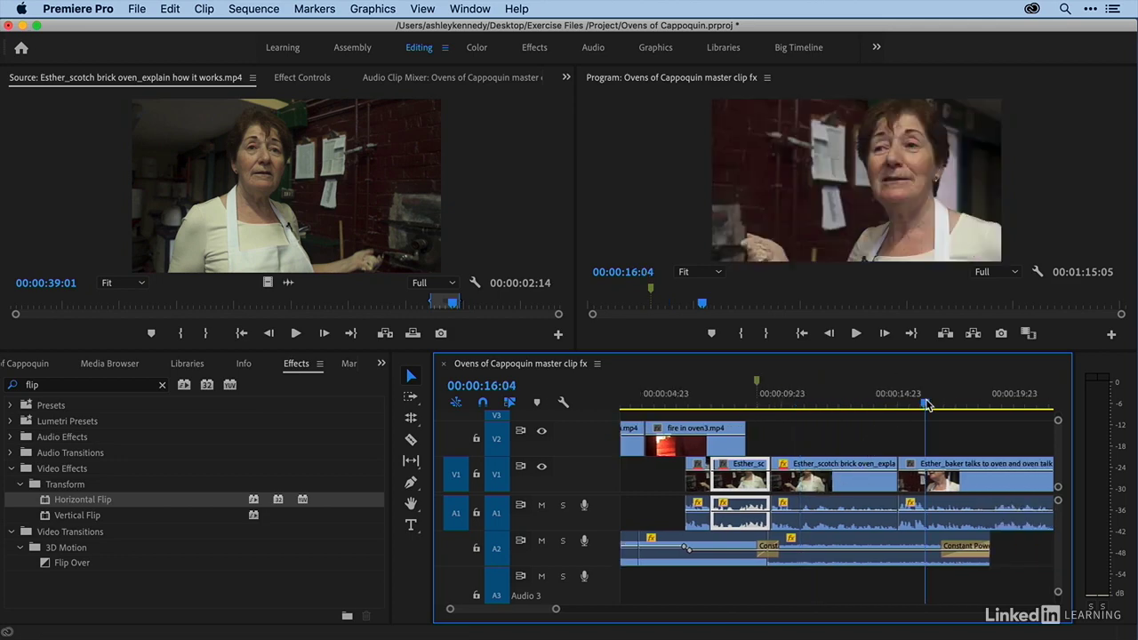
click(916, 484)
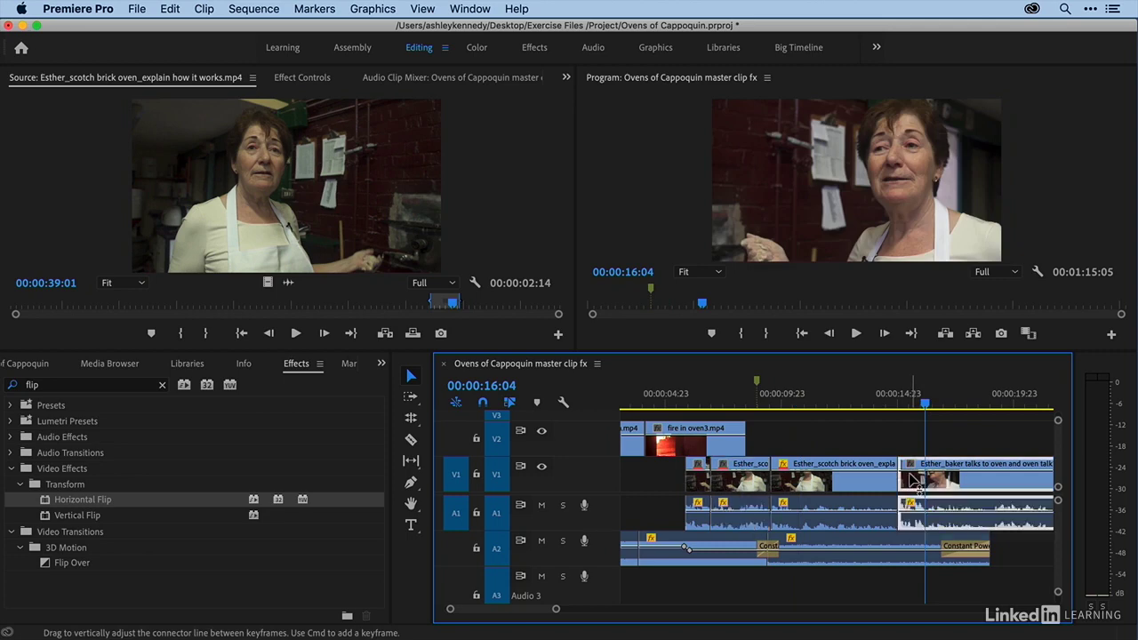
double_click(916, 480)
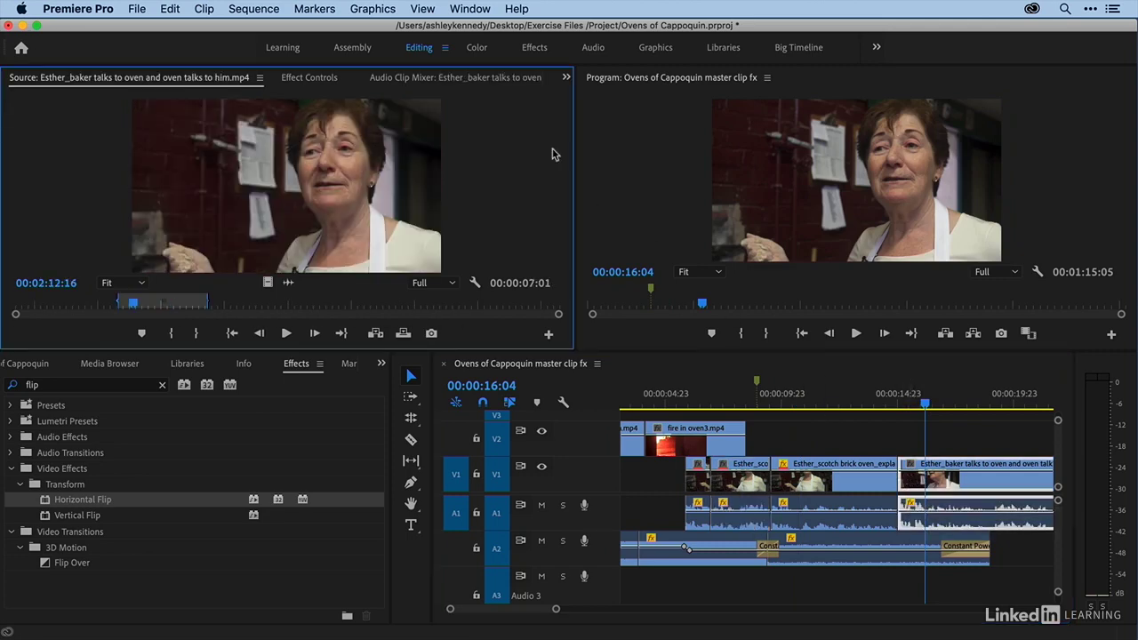
click(310, 78)
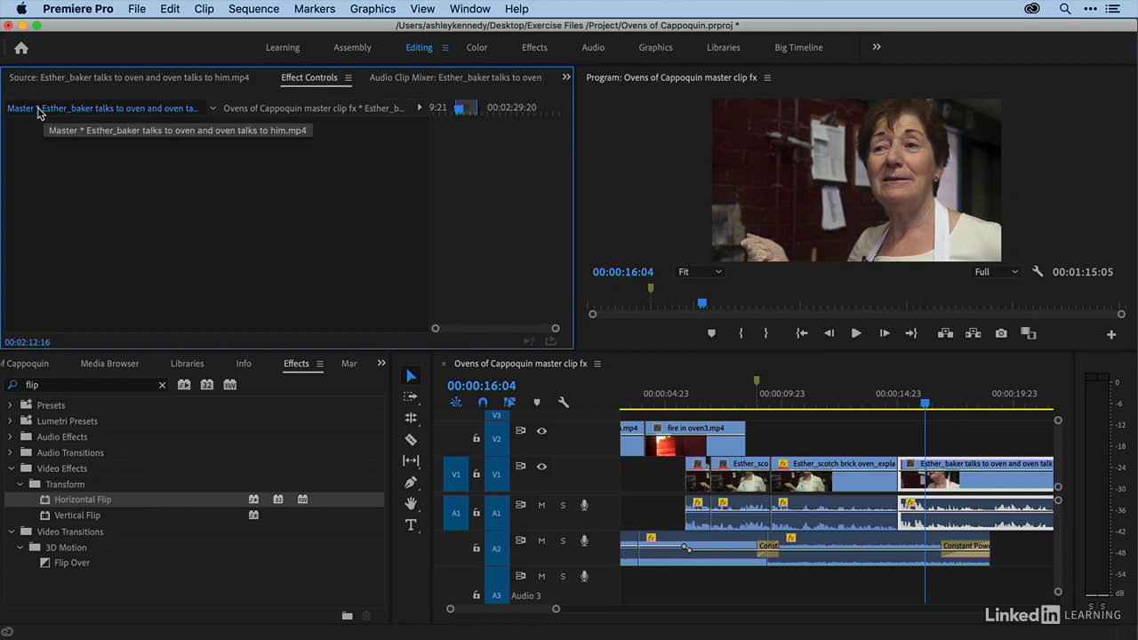
drag(83, 498, 99, 248)
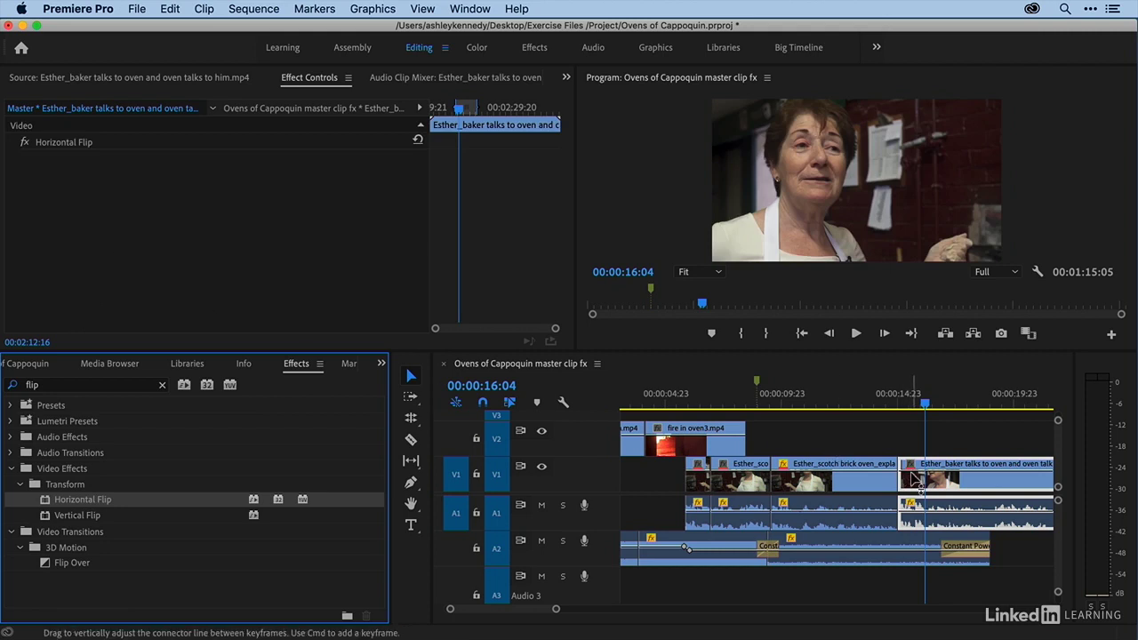
- Review the remaining V1 interview clips for the flip at 00:00:27:18, 00:00:36:19 and 00:00:28:07
key(minus)
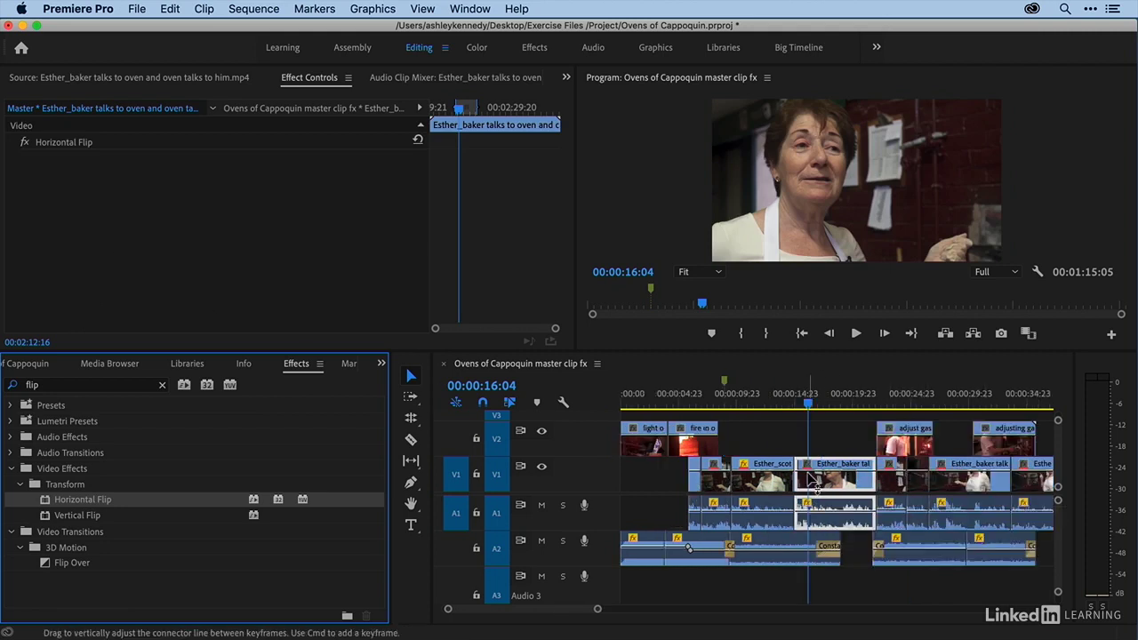
scroll(811, 480, right, 3)
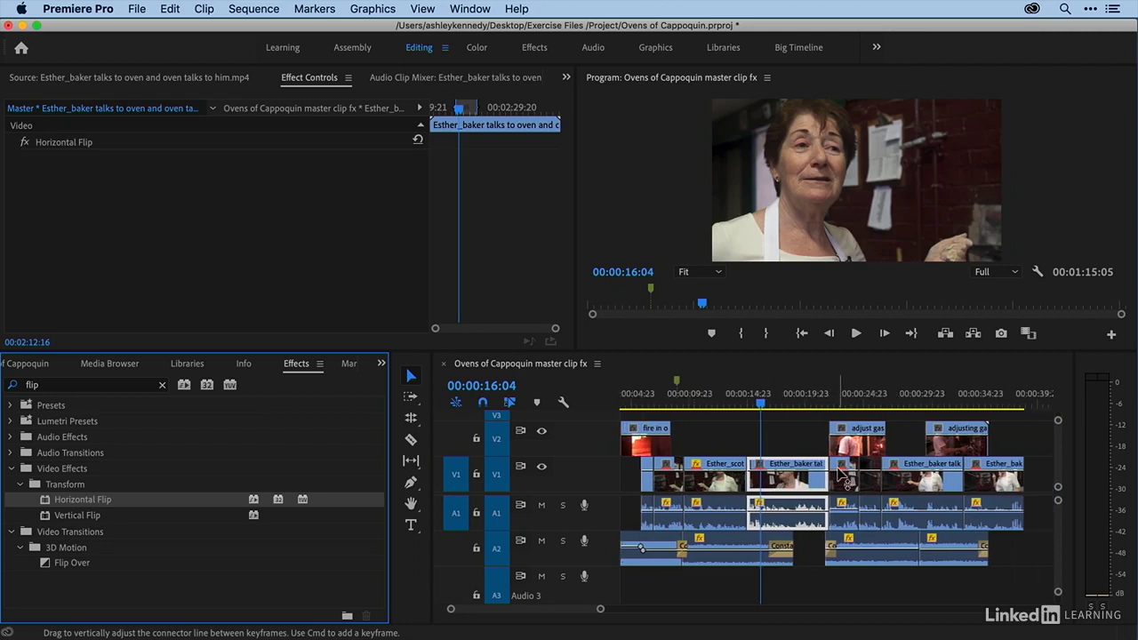
click(896, 403)
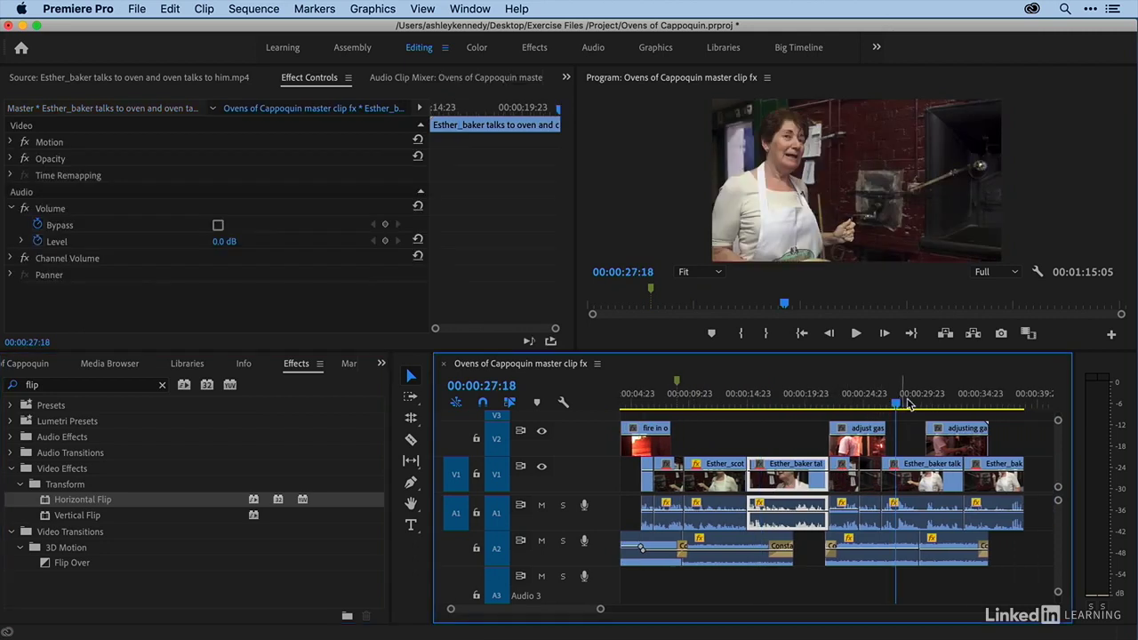
click(1002, 402)
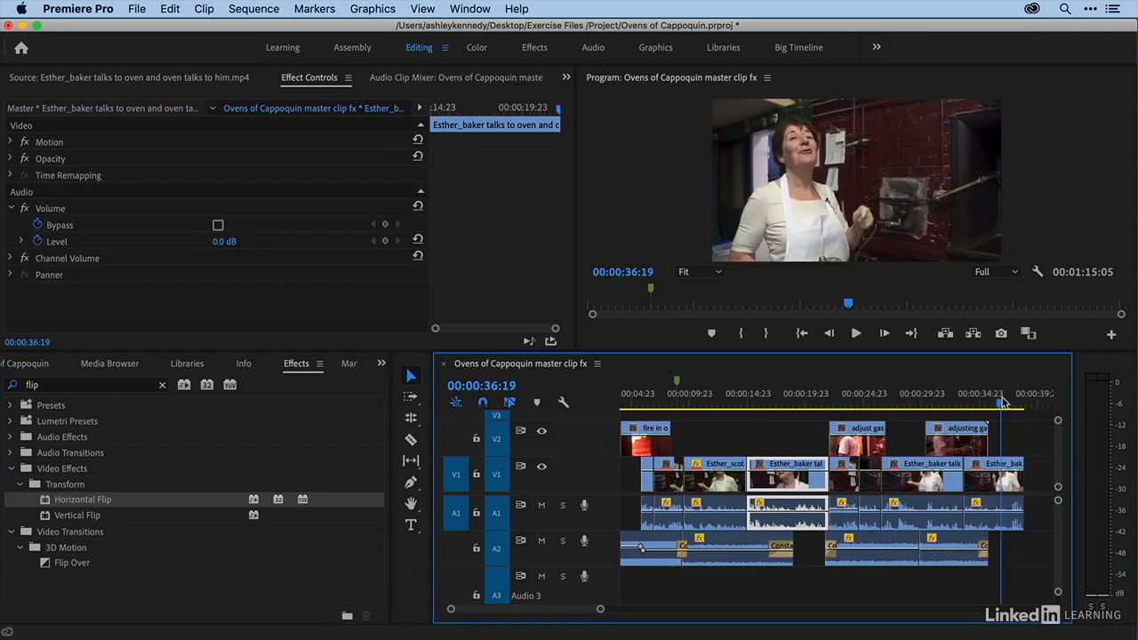
click(903, 400)
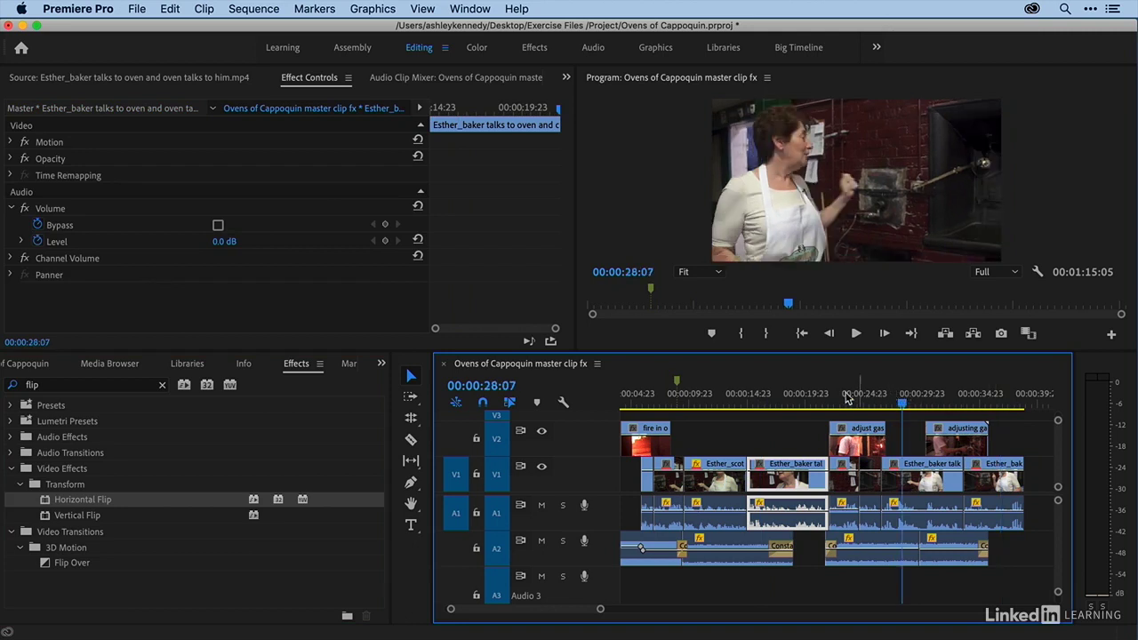
- Move the playhead to 00:00:08:17 and select the scotch brick oven clip there on V1
click(674, 400)
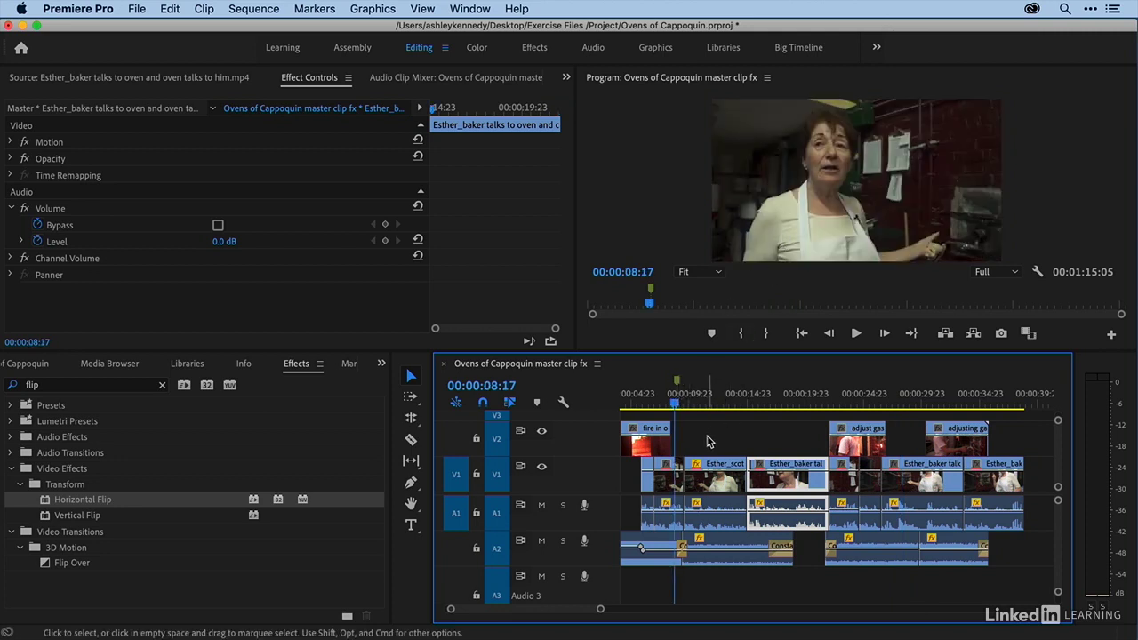
click(708, 441)
key(=)
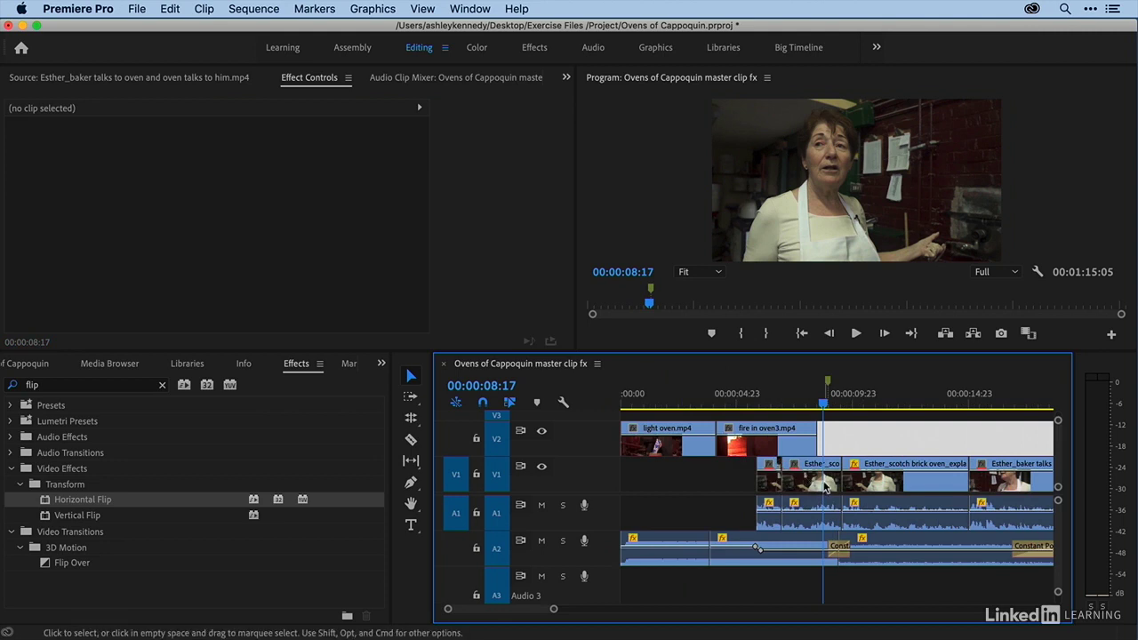
click(818, 482)
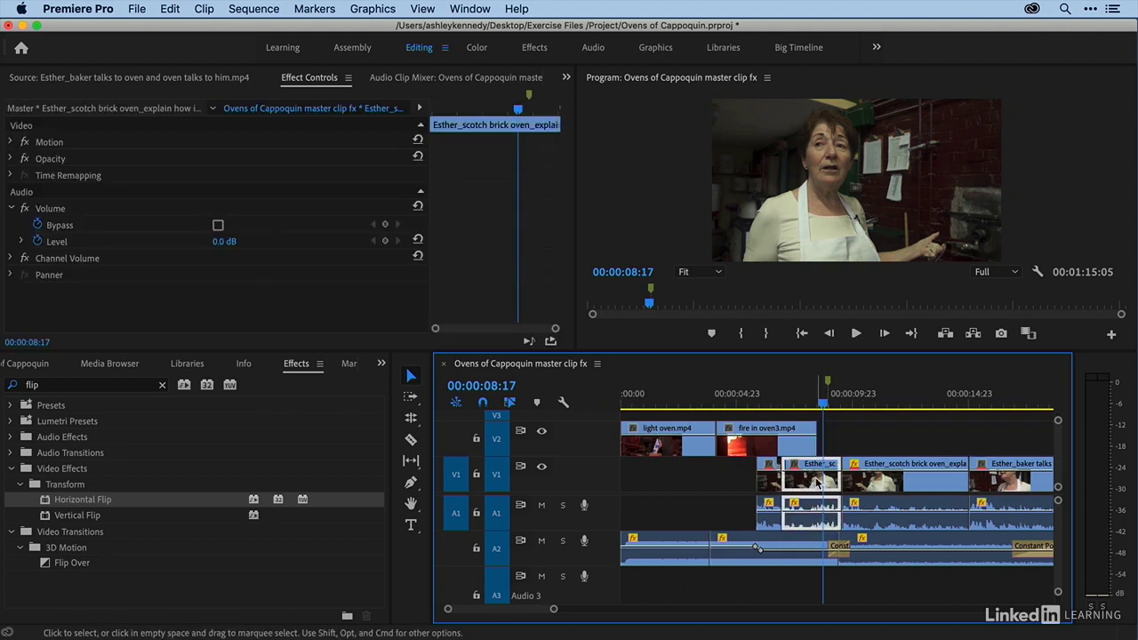
- Search the effects for "brightn", apply Brightness & Contrast to the scotch brick oven master clip, and undo a trial Brightness of 26
click(162, 385)
click(138, 386)
text(bright)
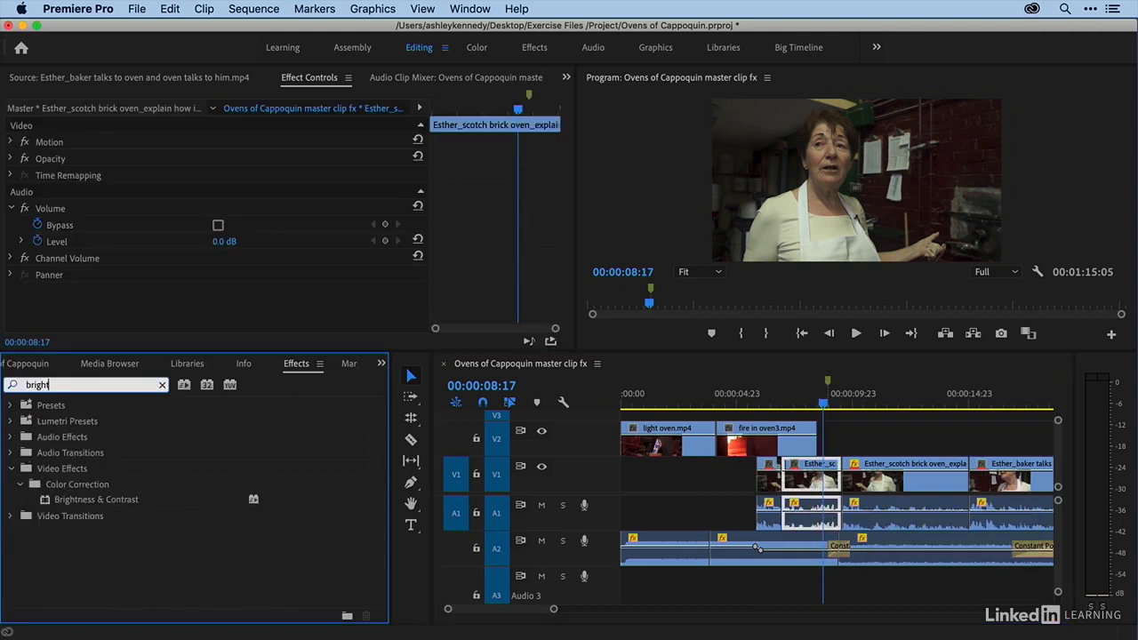
text(n)
click(99, 502)
click(94, 109)
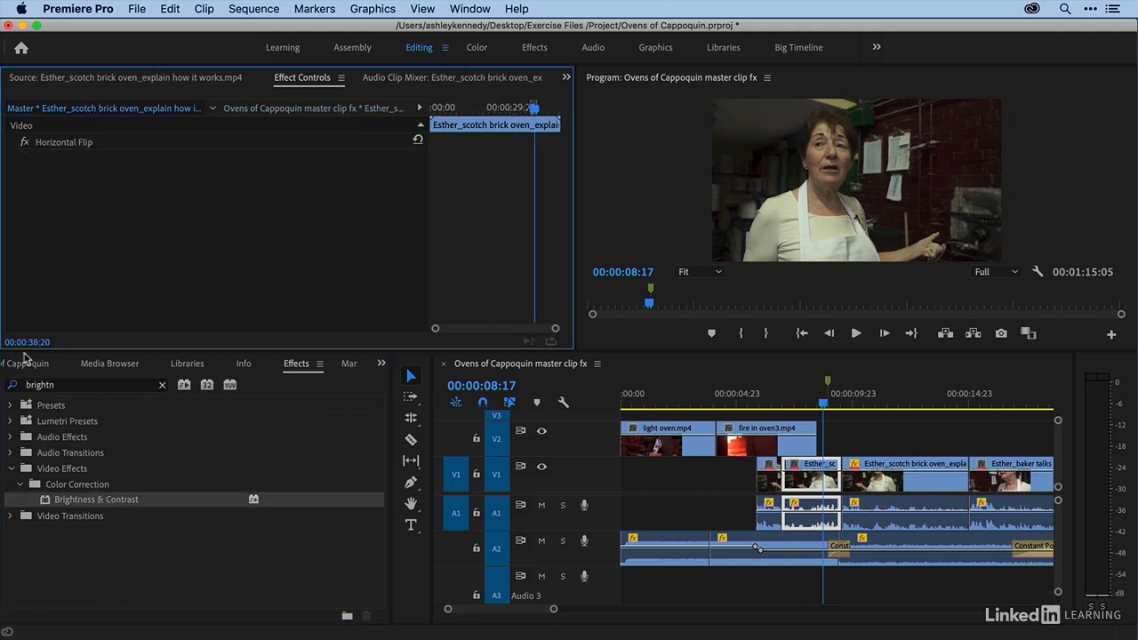
drag(76, 502, 90, 278)
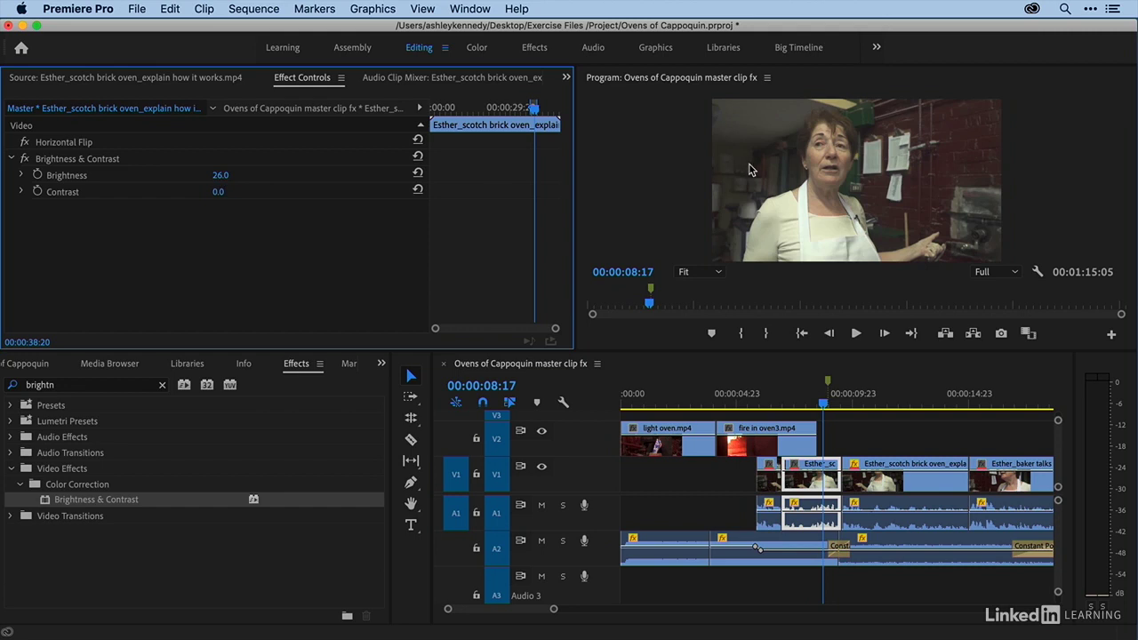
key(super+z)
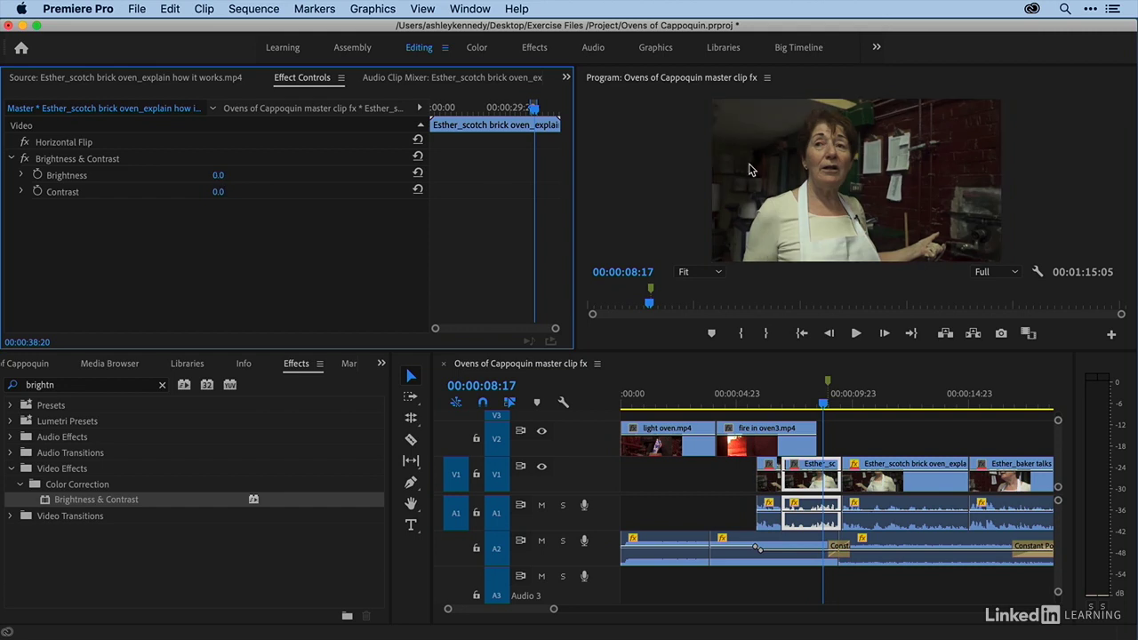
- Close the sequence and set the scotch brick oven master clip's Brightness to 16, checking it on the source clip
click(442, 367)
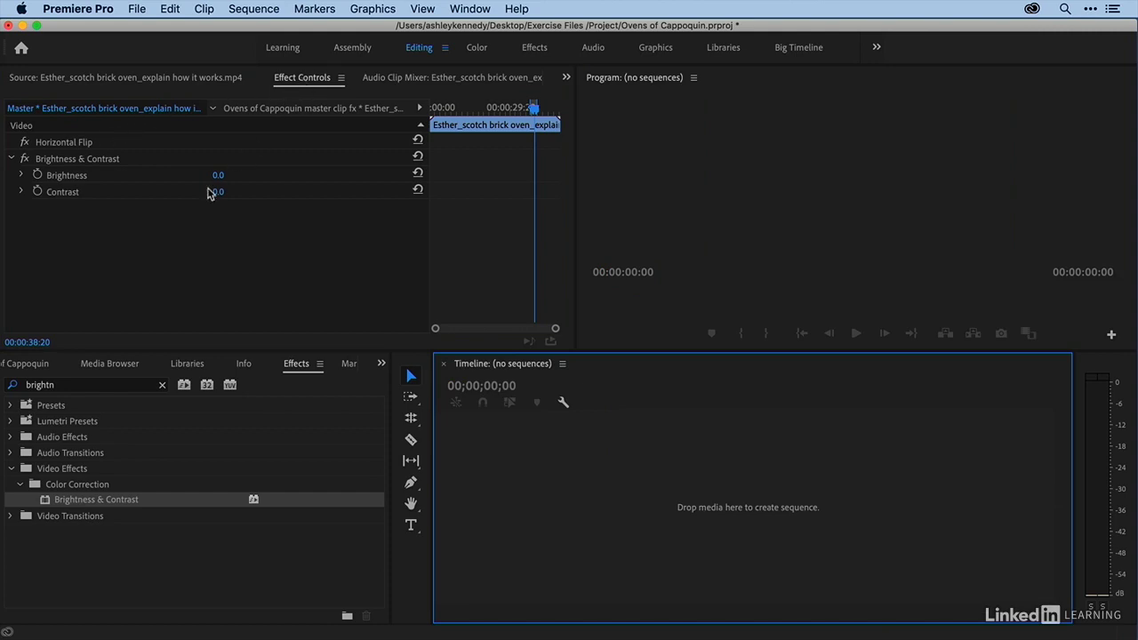
click(103, 79)
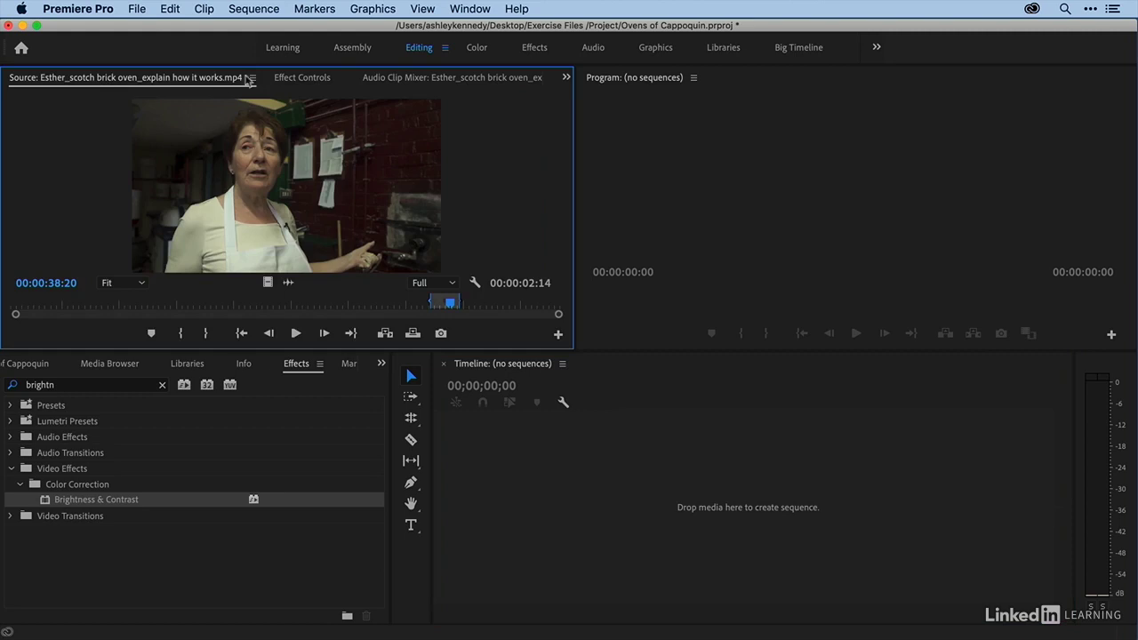
click(289, 80)
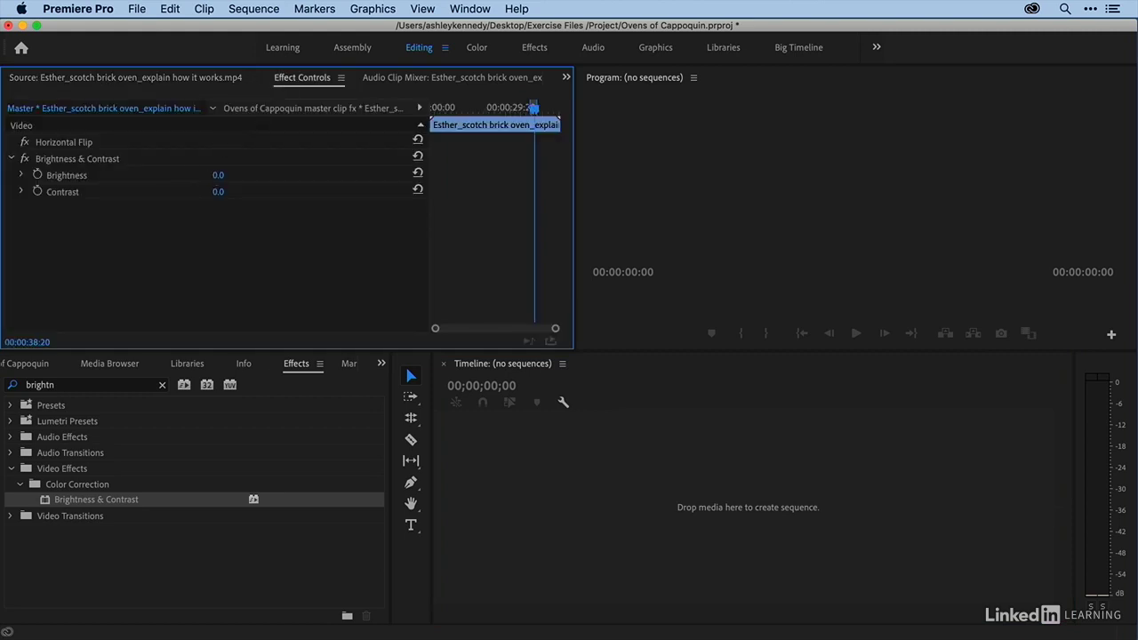
drag(218, 175, 232, 175)
click(131, 80)
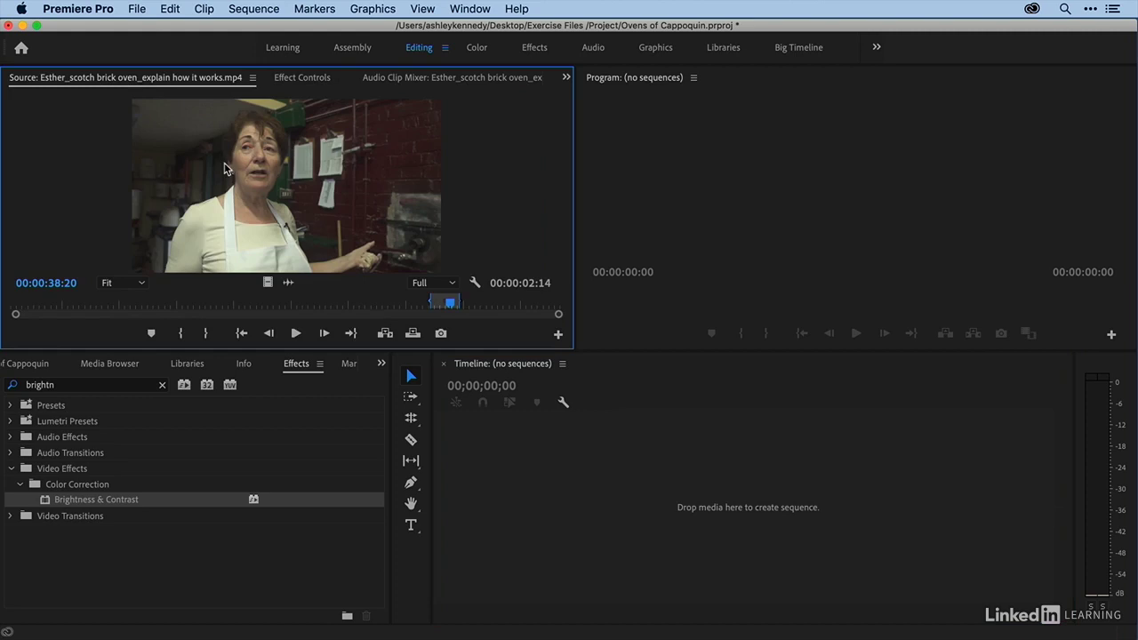
click(300, 77)
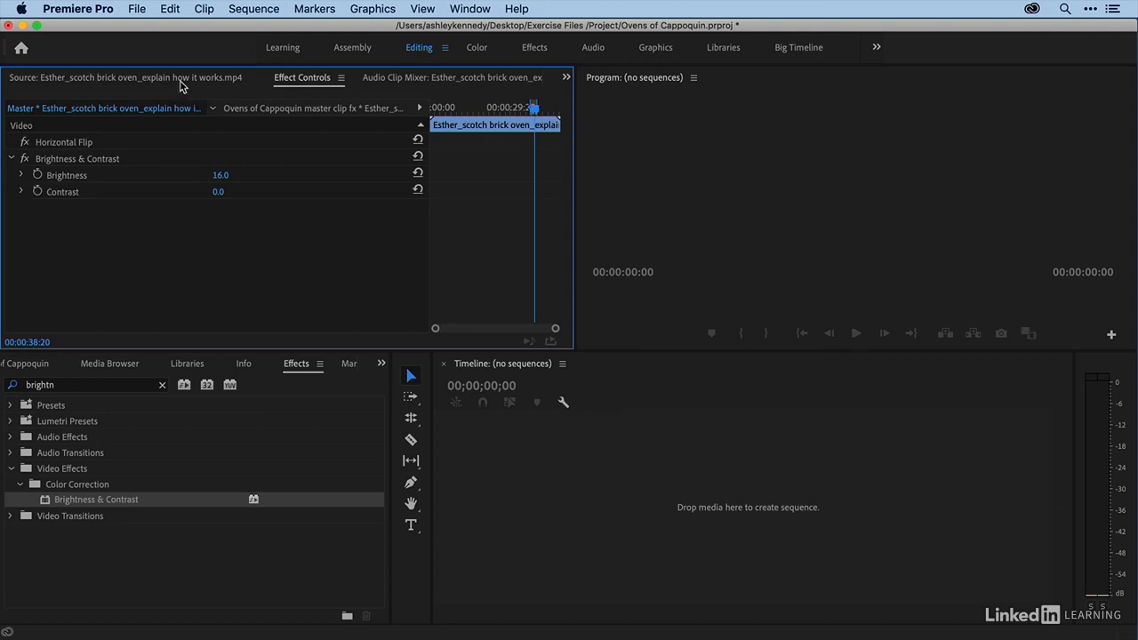
- Place Effect Controls beside the source clip view and set the master clip's Brightness to 26 and Contrast to 13
drag(293, 81, 552, 160)
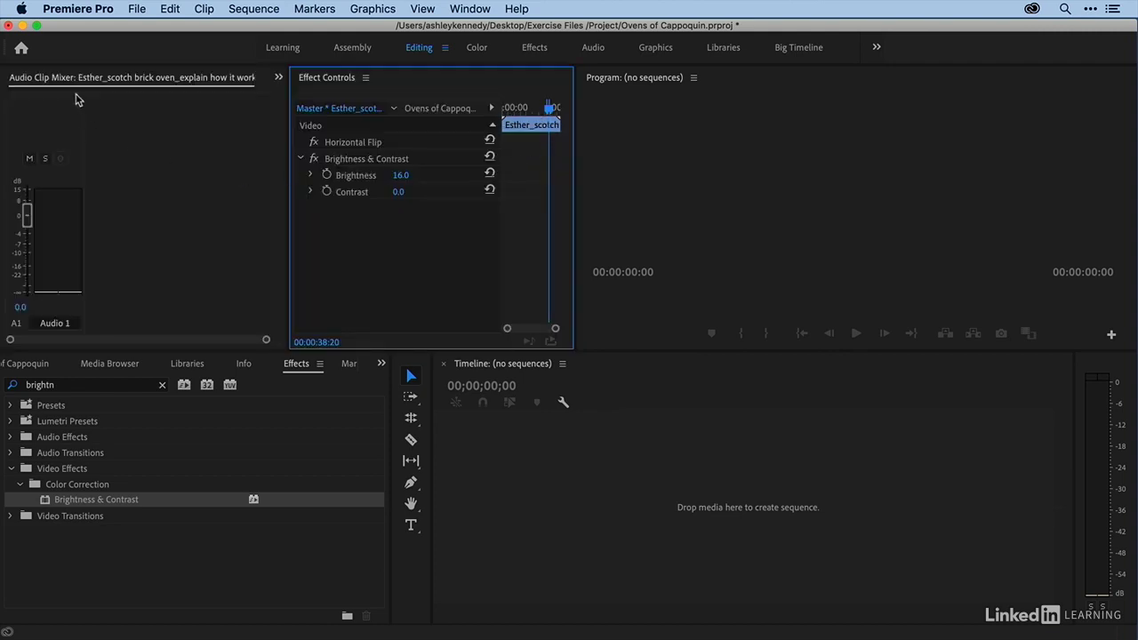
click(278, 77)
click(291, 94)
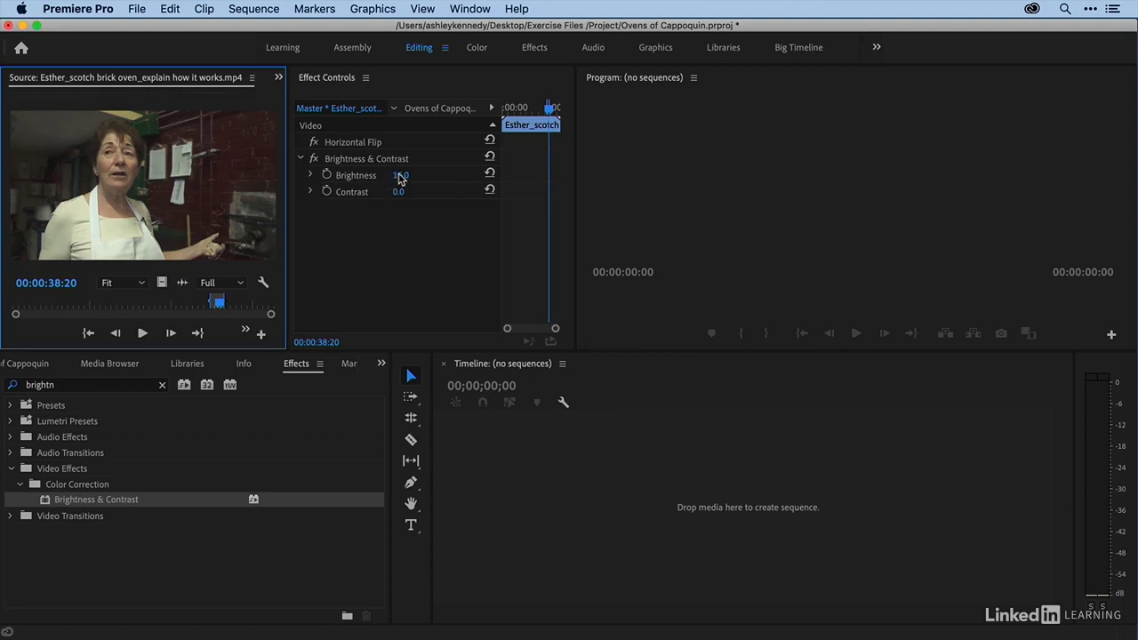
drag(400, 176, 413, 194)
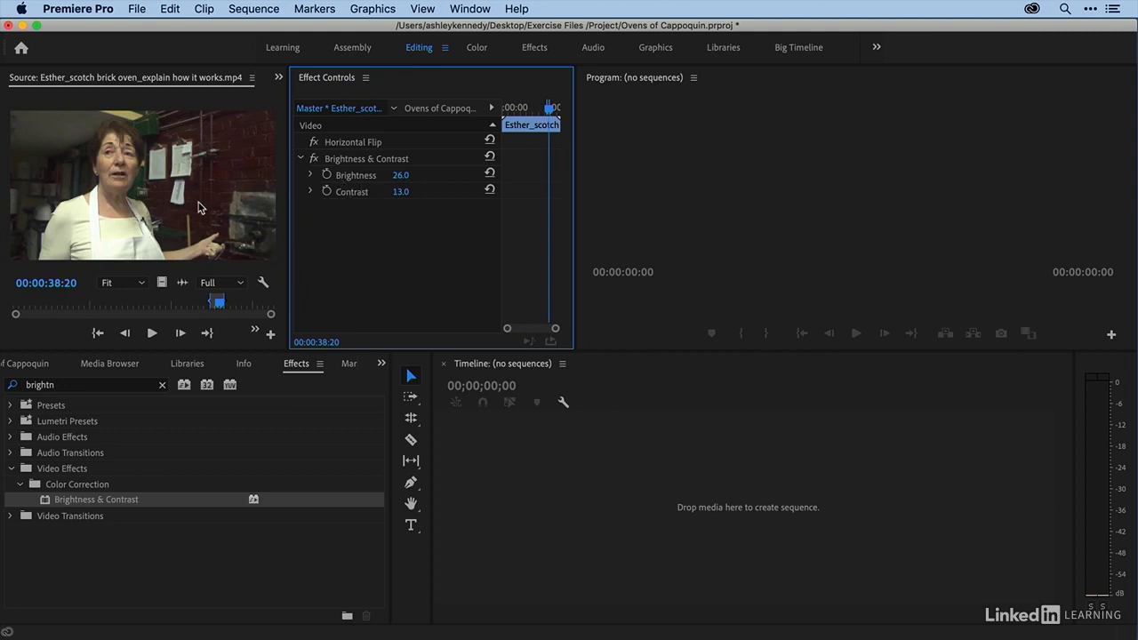
- Regroup Effect Controls with the source clip view and delete Brightness & Contrast from the scotch brick oven master clip
drag(316, 79, 107, 144)
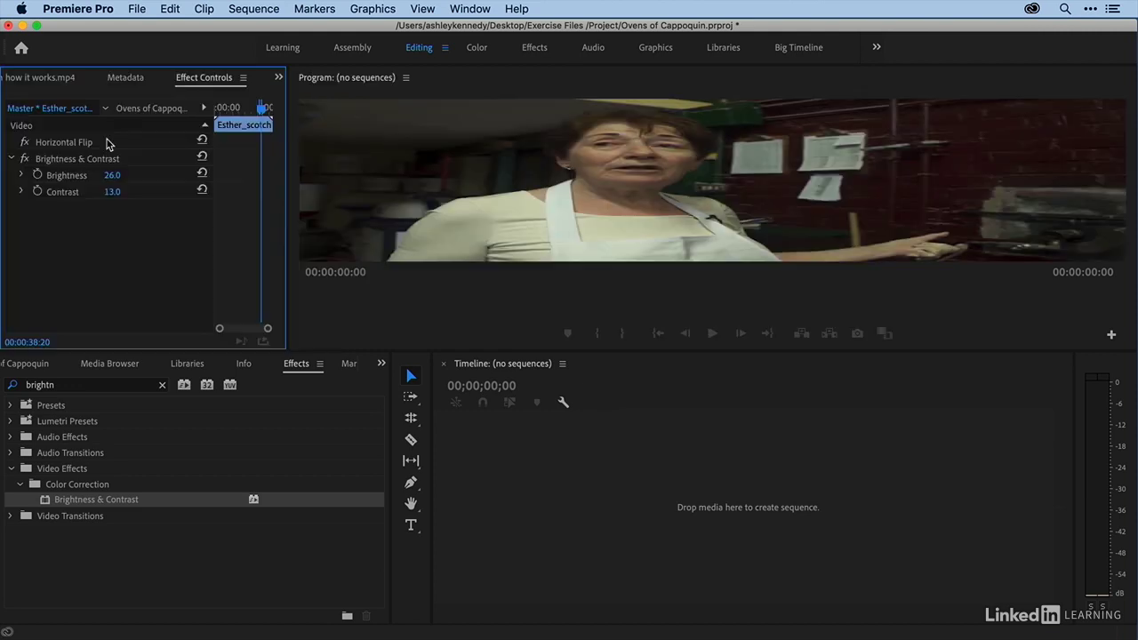
click(71, 161)
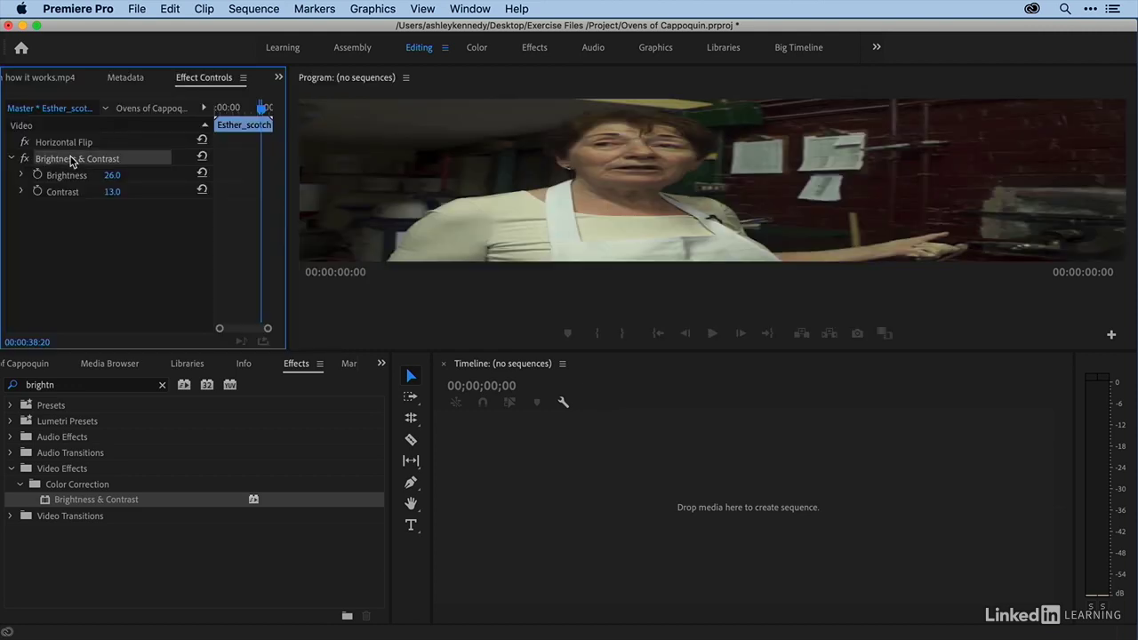
key(Delete)
click(278, 77)
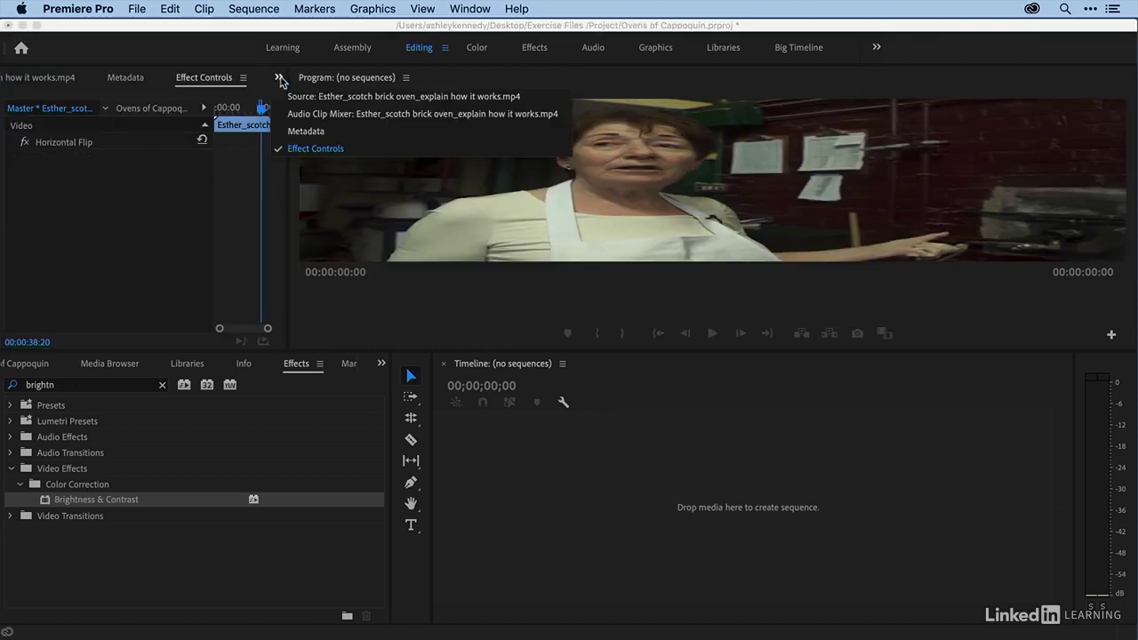
click(302, 98)
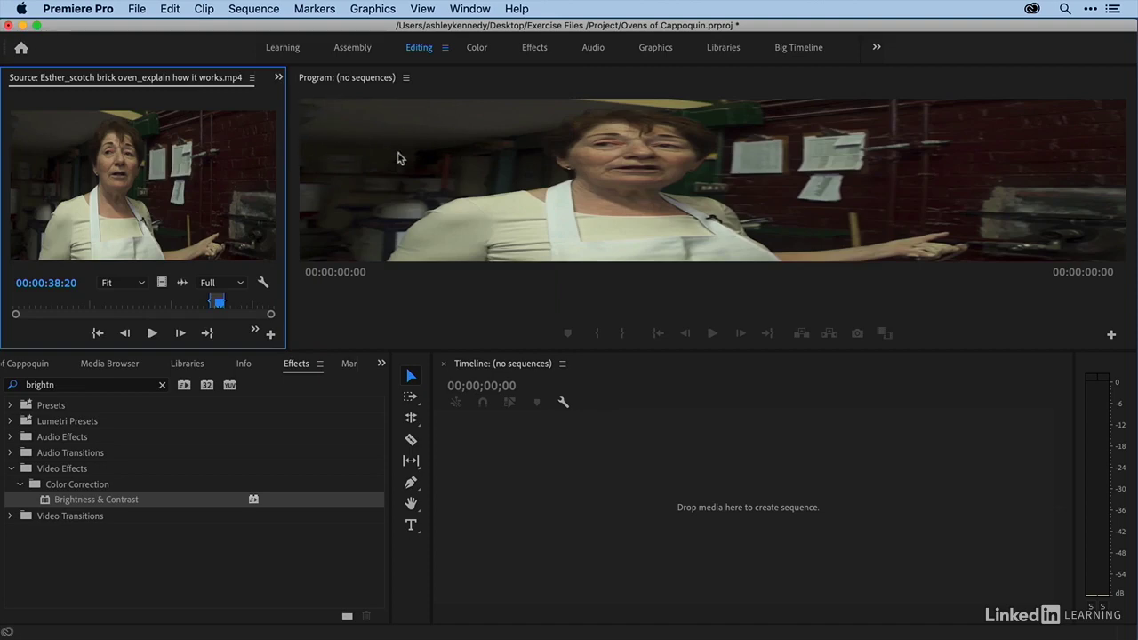
- Reset the Editing workspace to its saved layout
click(477, 8)
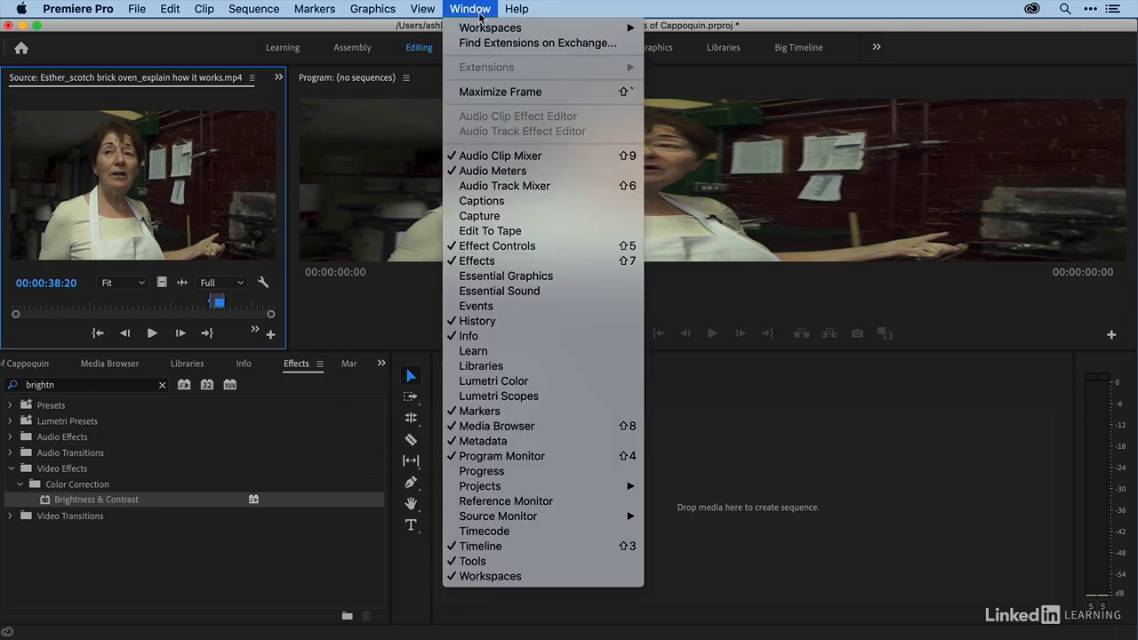
mouse_move(482, 28)
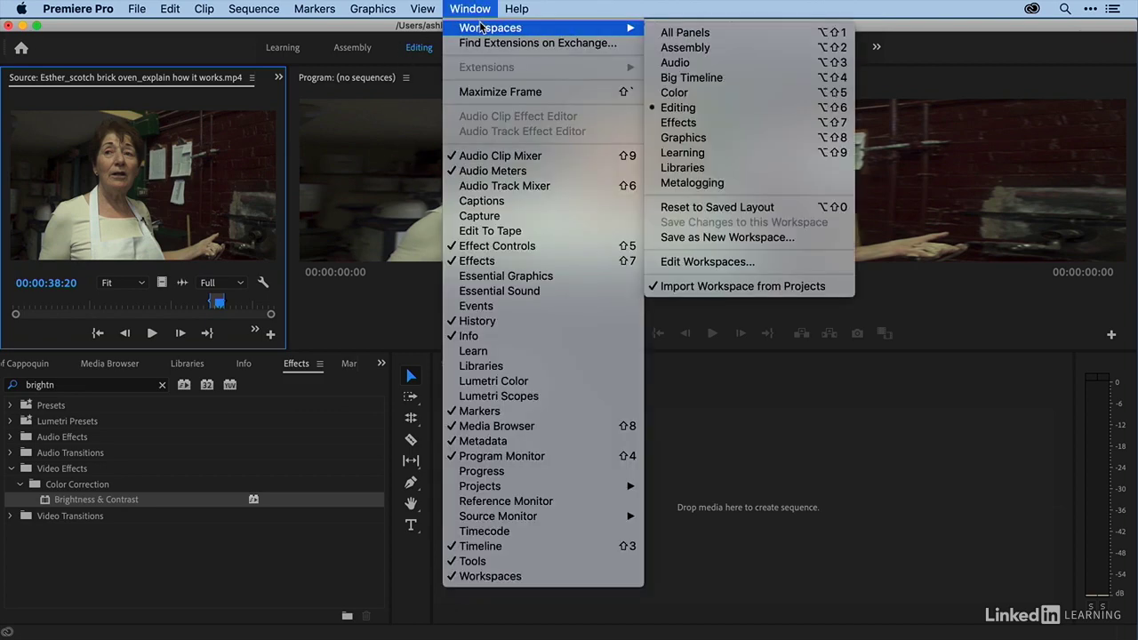
click(709, 207)
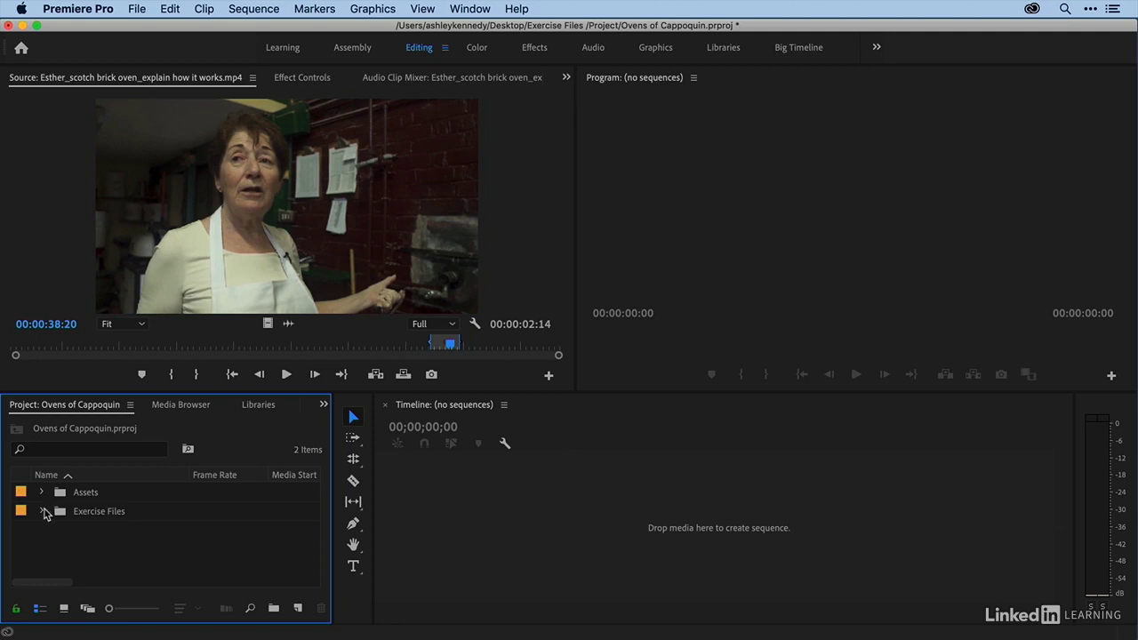
- Open the Ovens of Cappoquin master clip fx sequence from the 9.6 bin inside Exercise Files, Chapter 9
click(42, 511)
scroll(49, 520, down, 5)
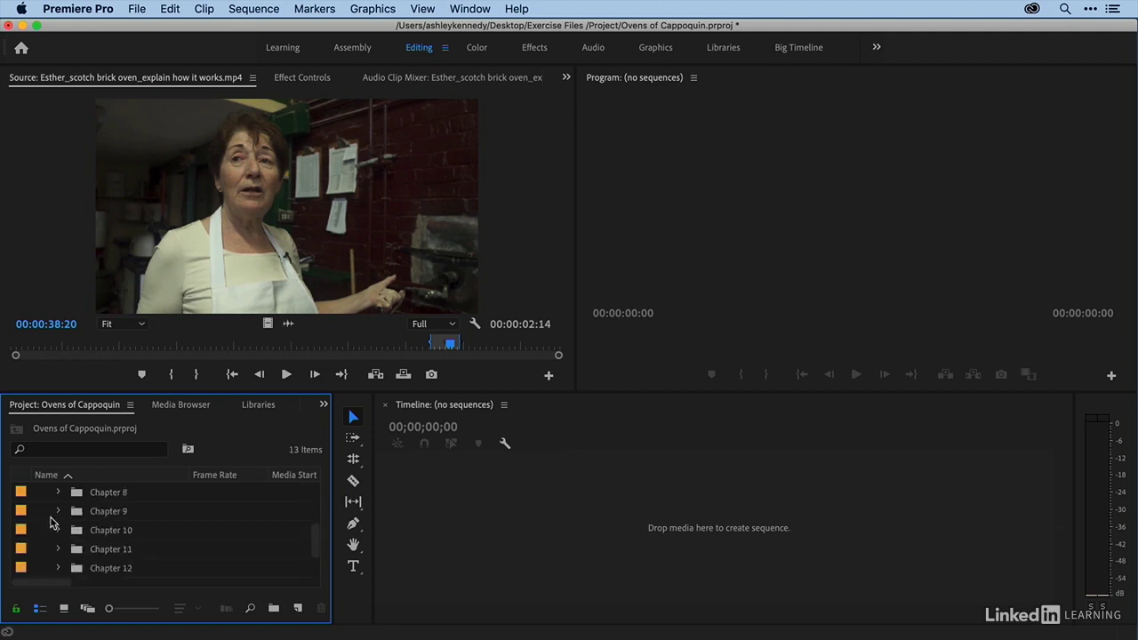
click(57, 512)
scroll(59, 520, down, 5)
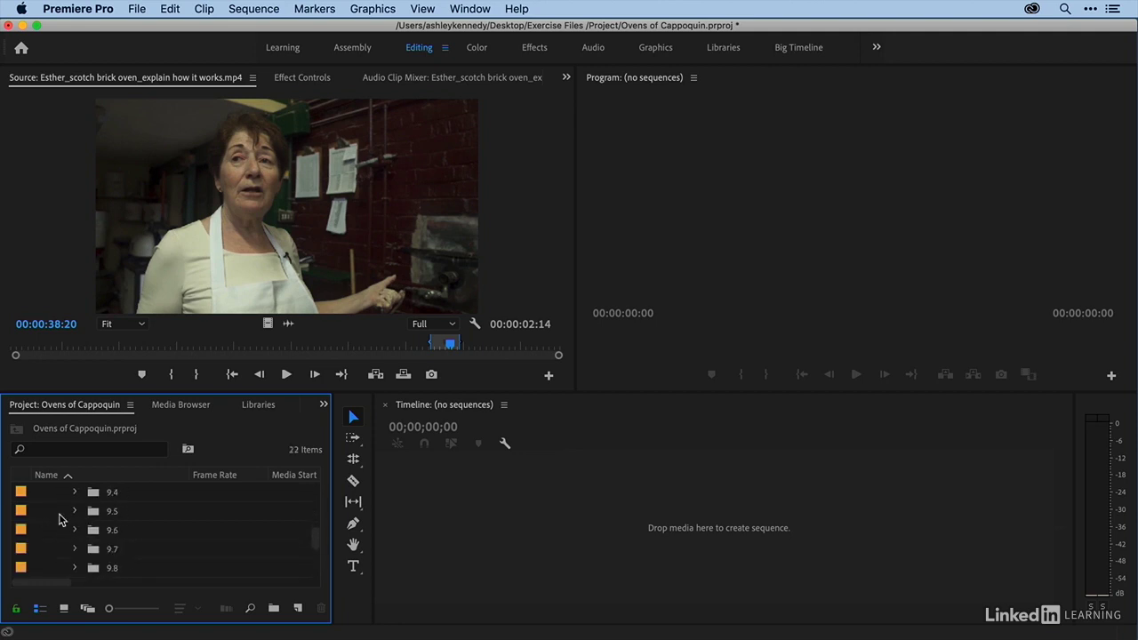
click(74, 530)
scroll(75, 534, down, 1)
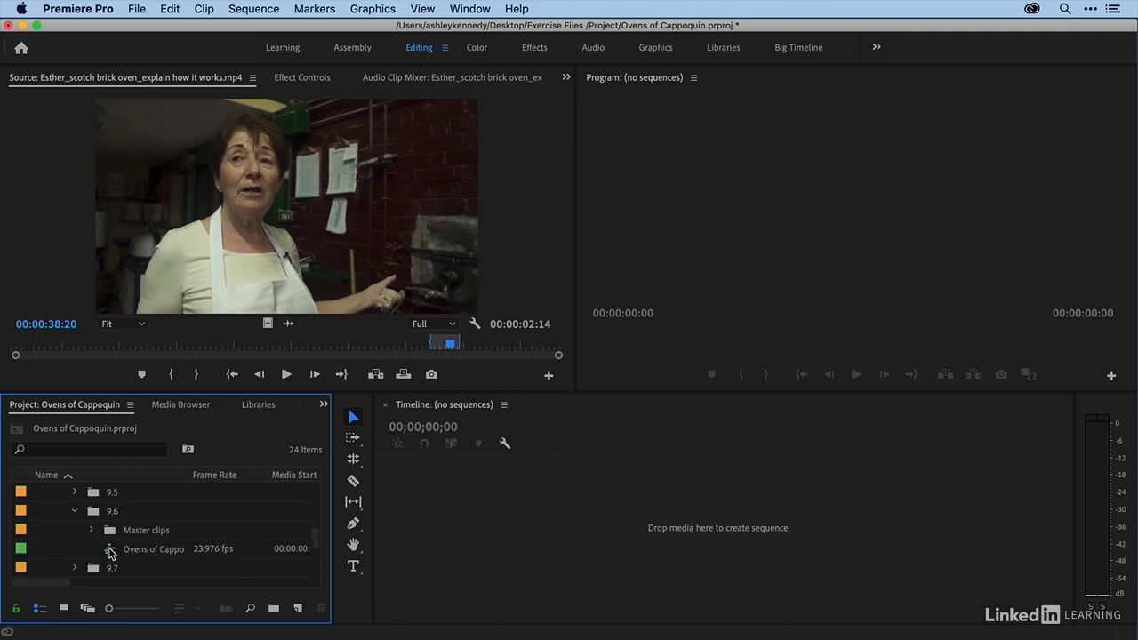
double_click(109, 550)
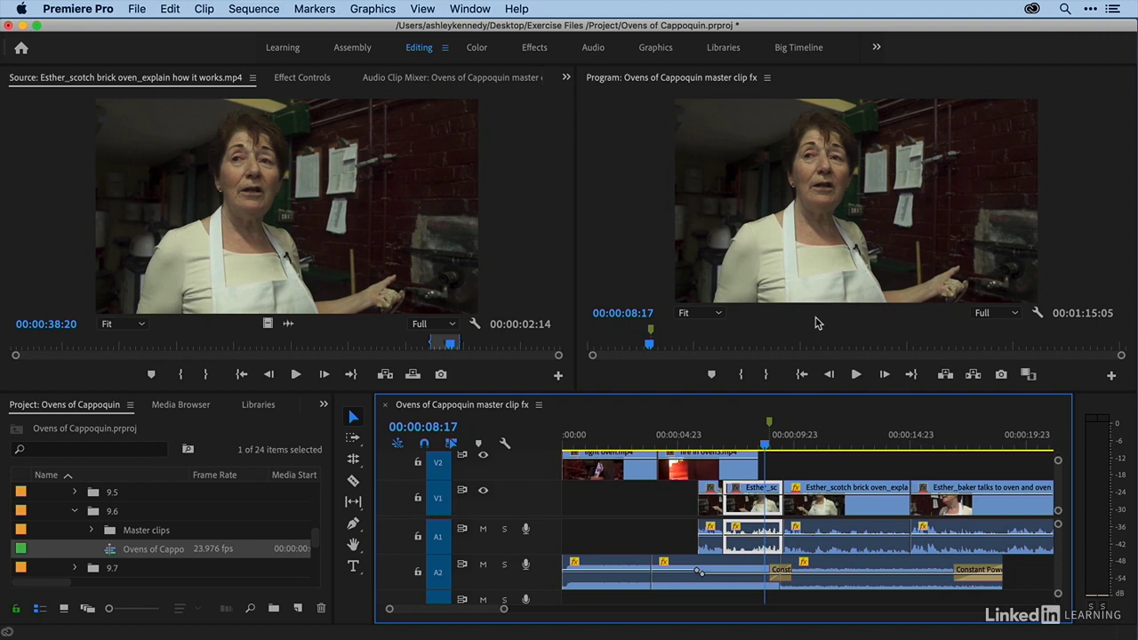
- Expand the Master clips bin in 9.6 and duplicate the "baker talks to oven and oven talks to him" clip
scroll(108, 537, down, 1)
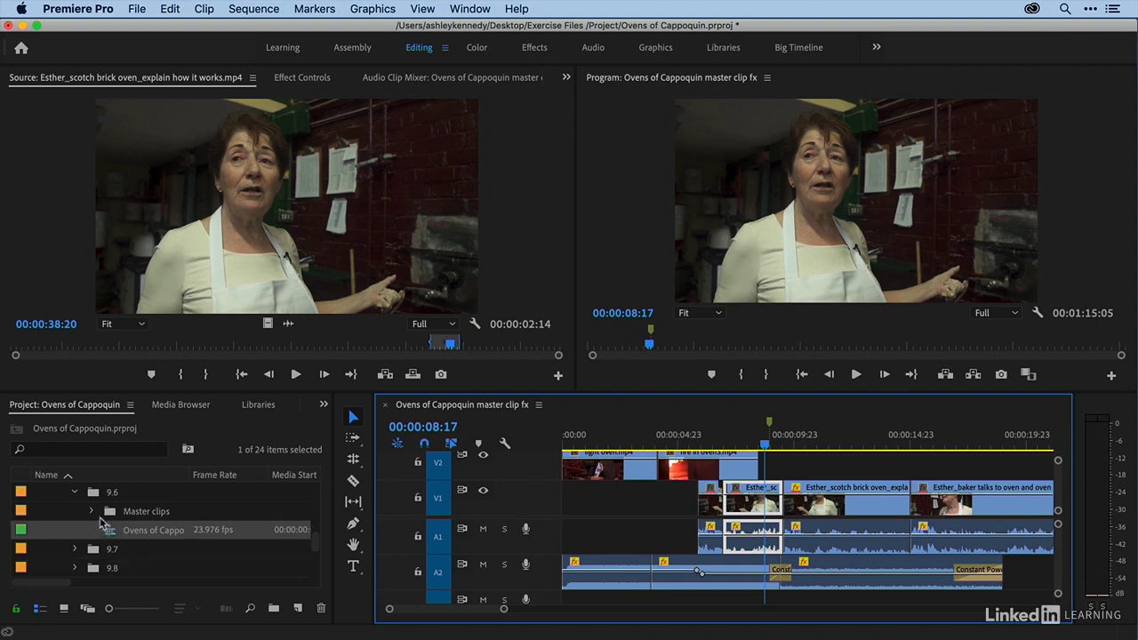
click(91, 513)
drag(189, 477, 287, 481)
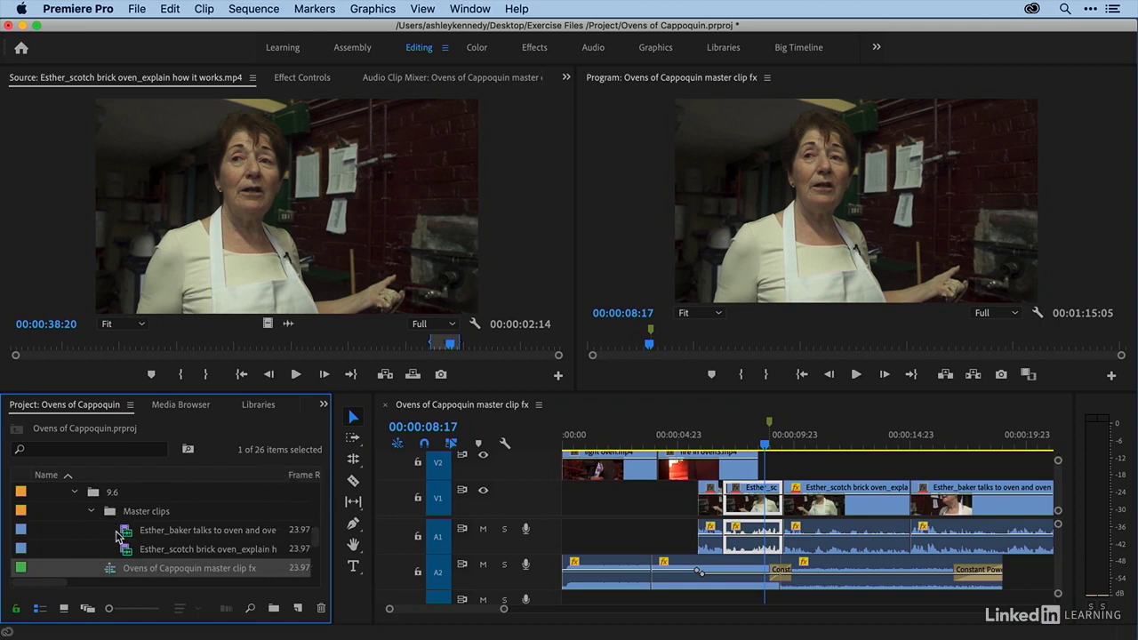
click(123, 536)
right_click(123, 533)
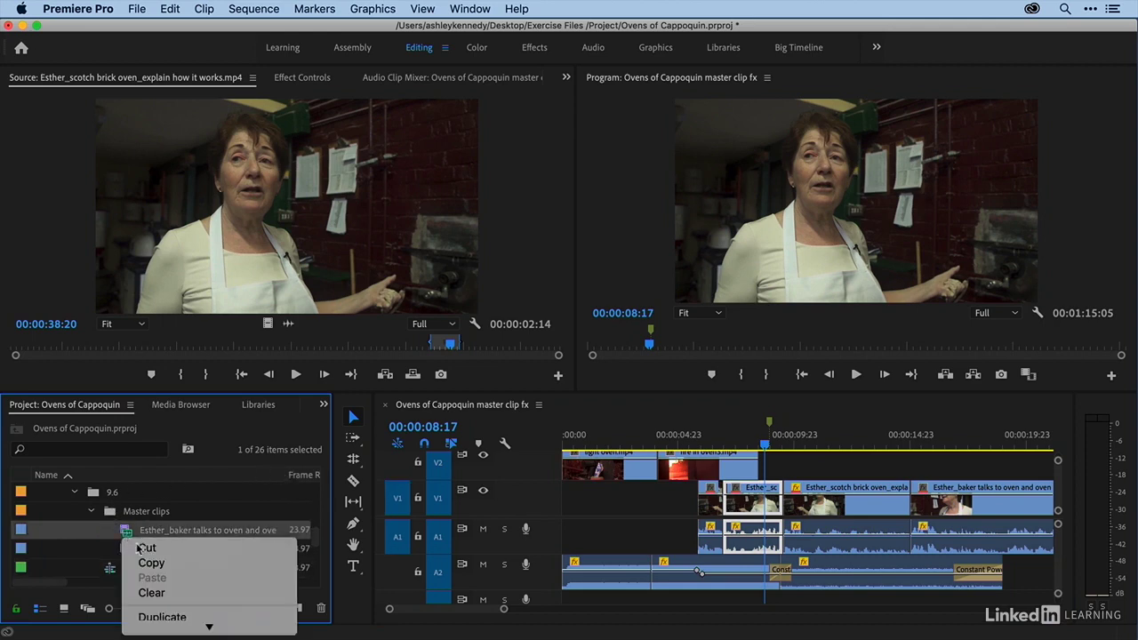
click(154, 604)
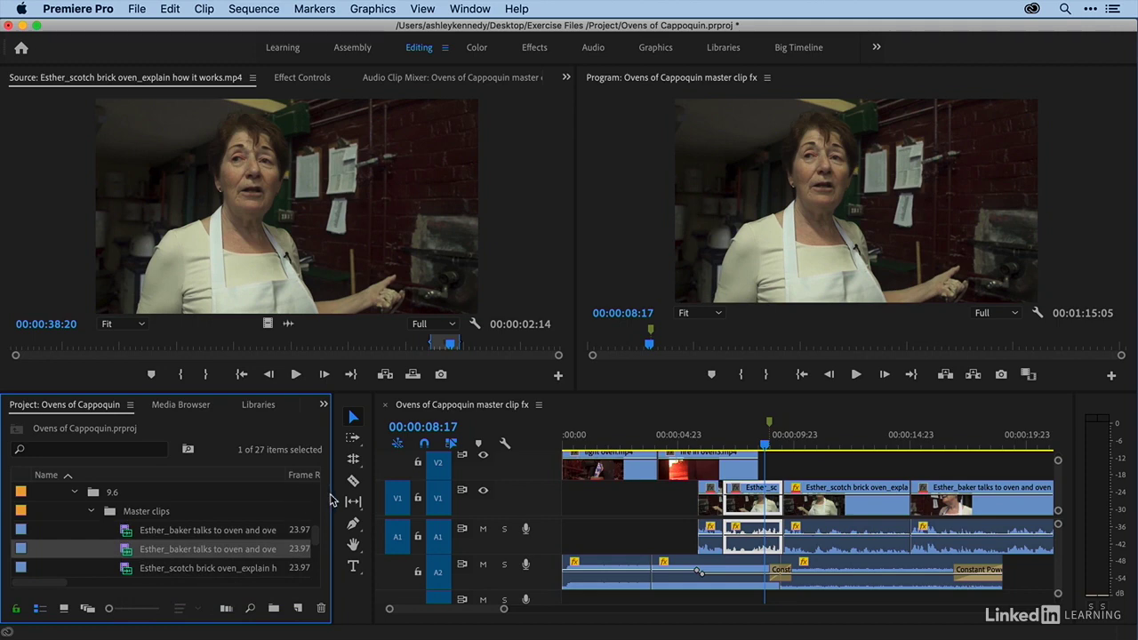
- Widen the project list and its Name column to show full clip names, and load the duplicated baker clip as the source
drag(330, 501, 373, 501)
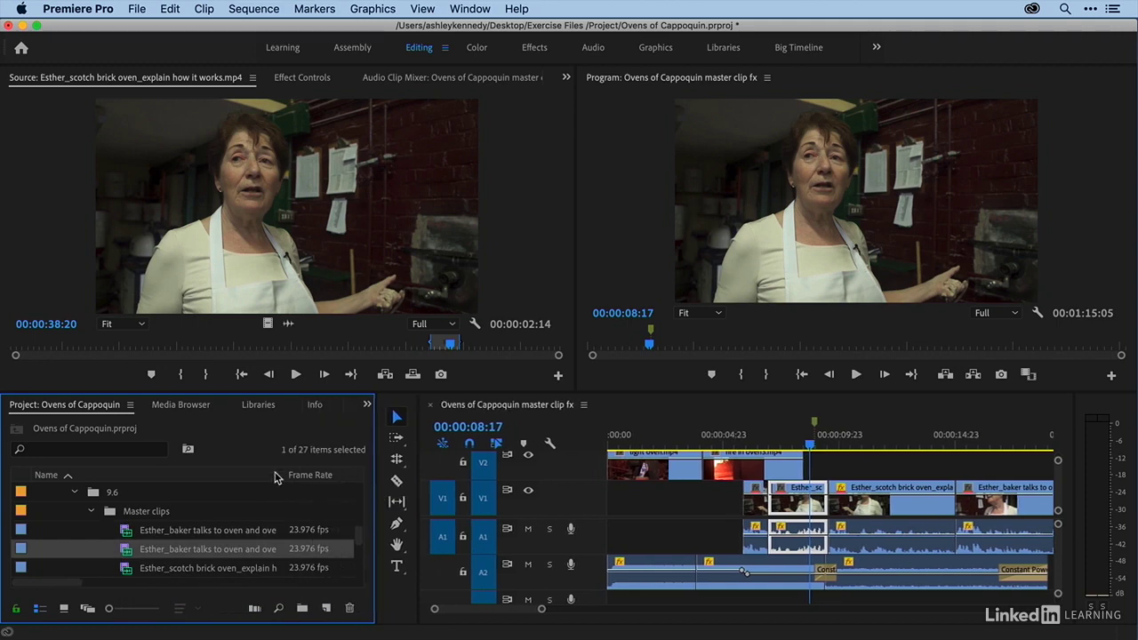
drag(285, 475, 346, 477)
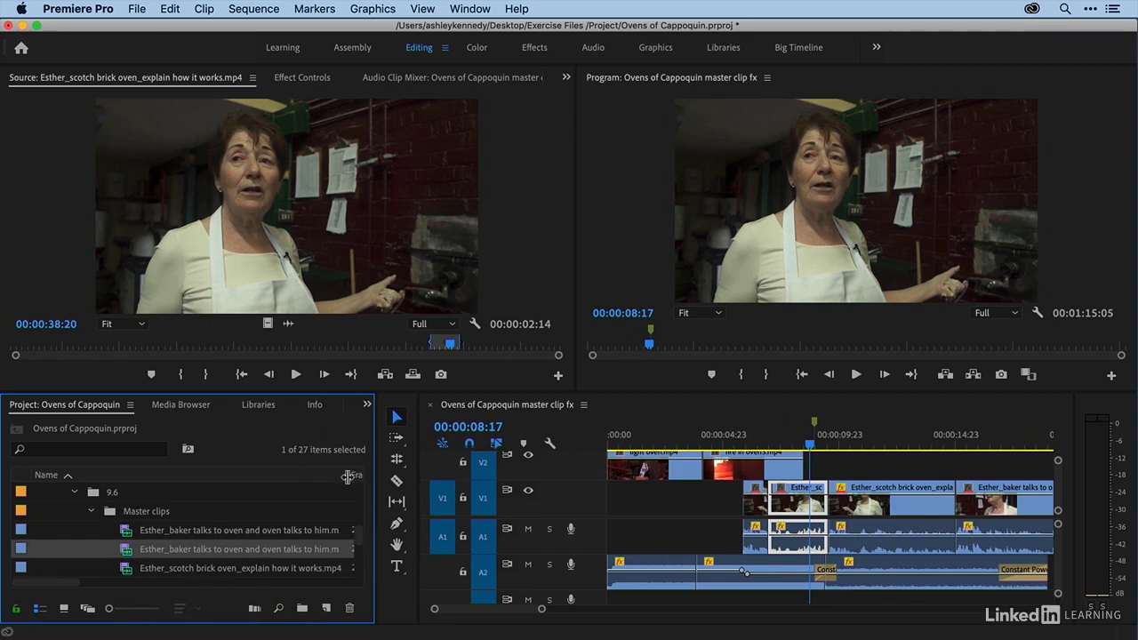
double_click(126, 552)
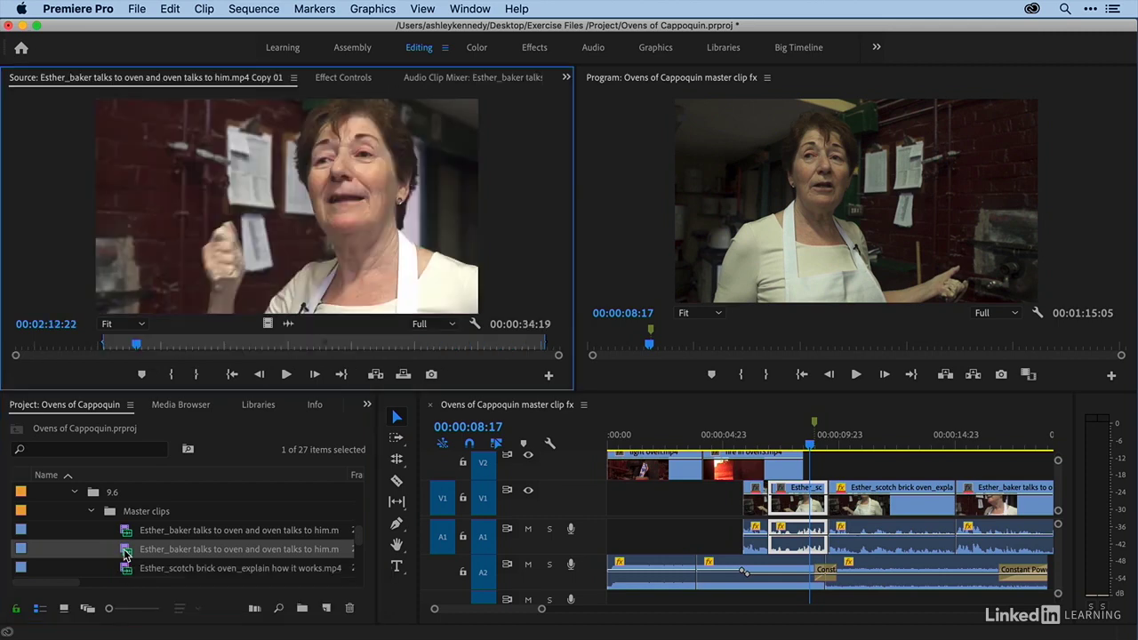
- Search the effects for "black &" to locate the Black & White video effect
click(367, 405)
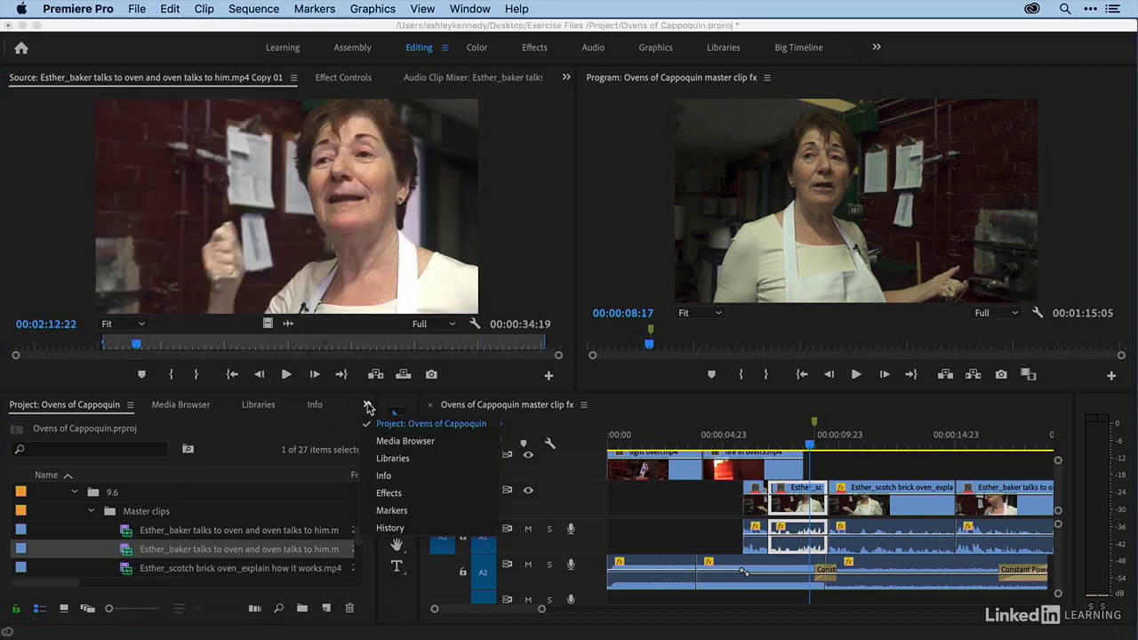
click(386, 493)
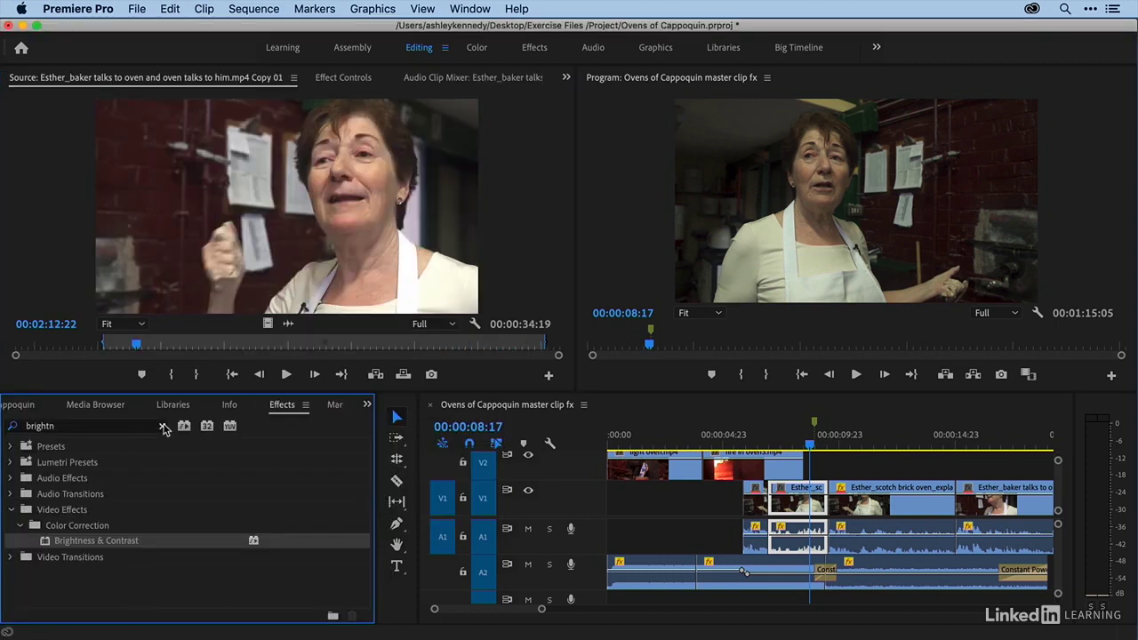
click(143, 426)
text(black)
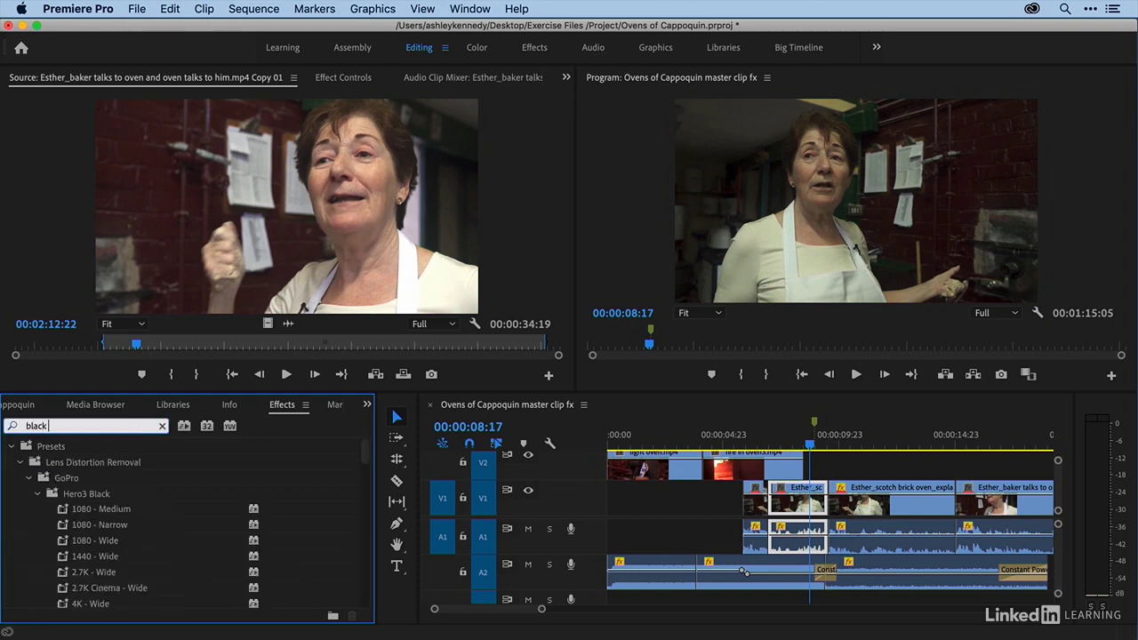
text( &)
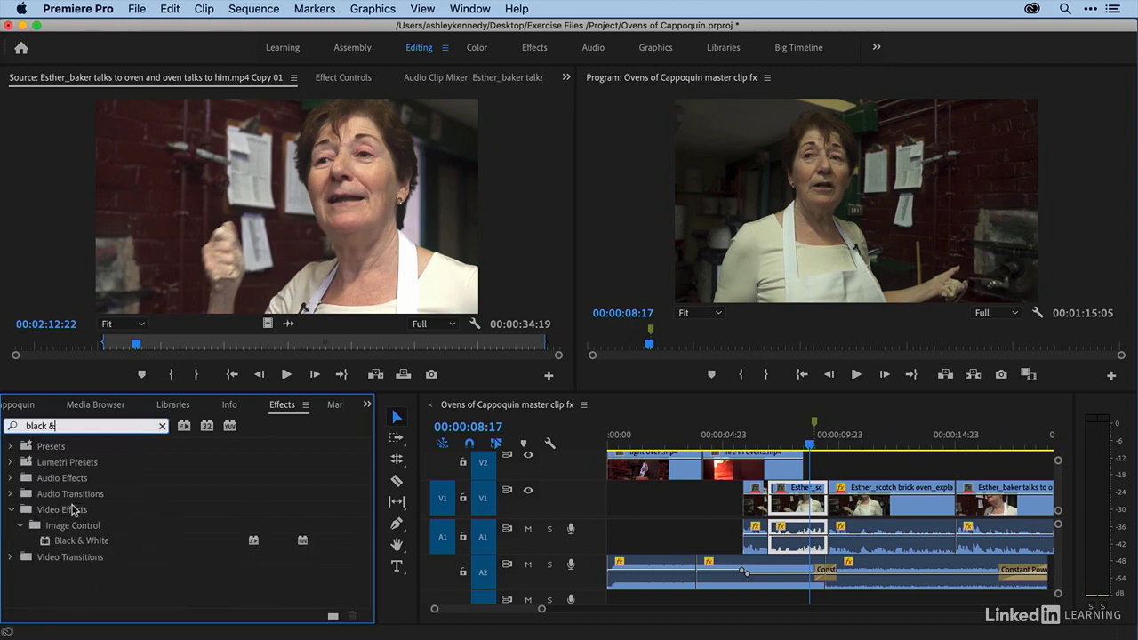
- Check the duplicated baker clip's master effect settings and apply the Black & White effect to it in the source view
click(342, 78)
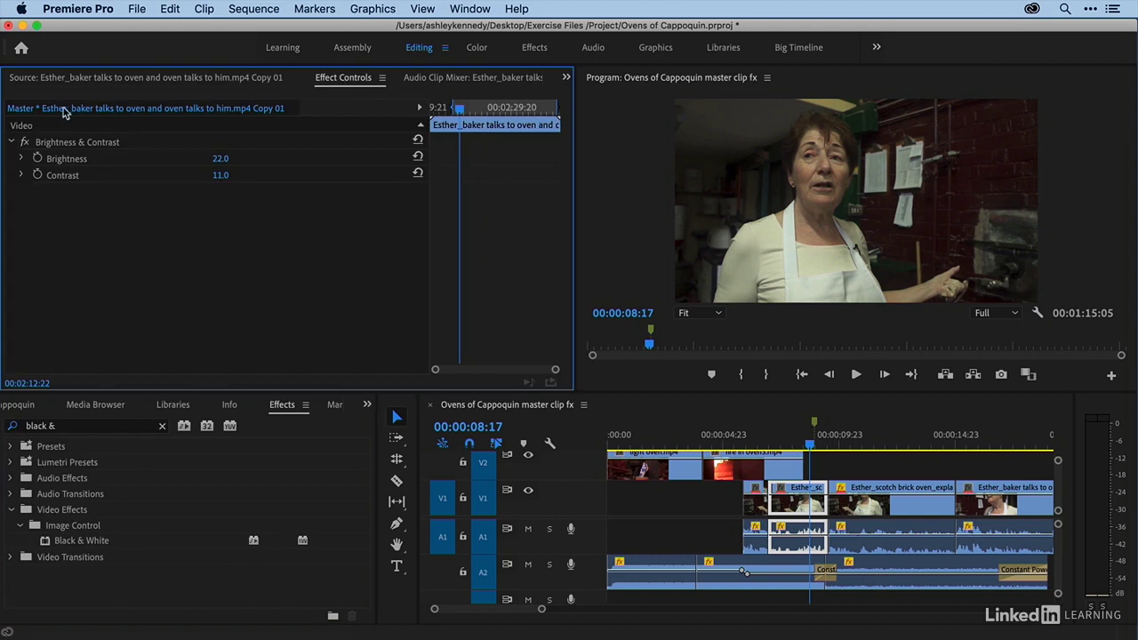
click(105, 77)
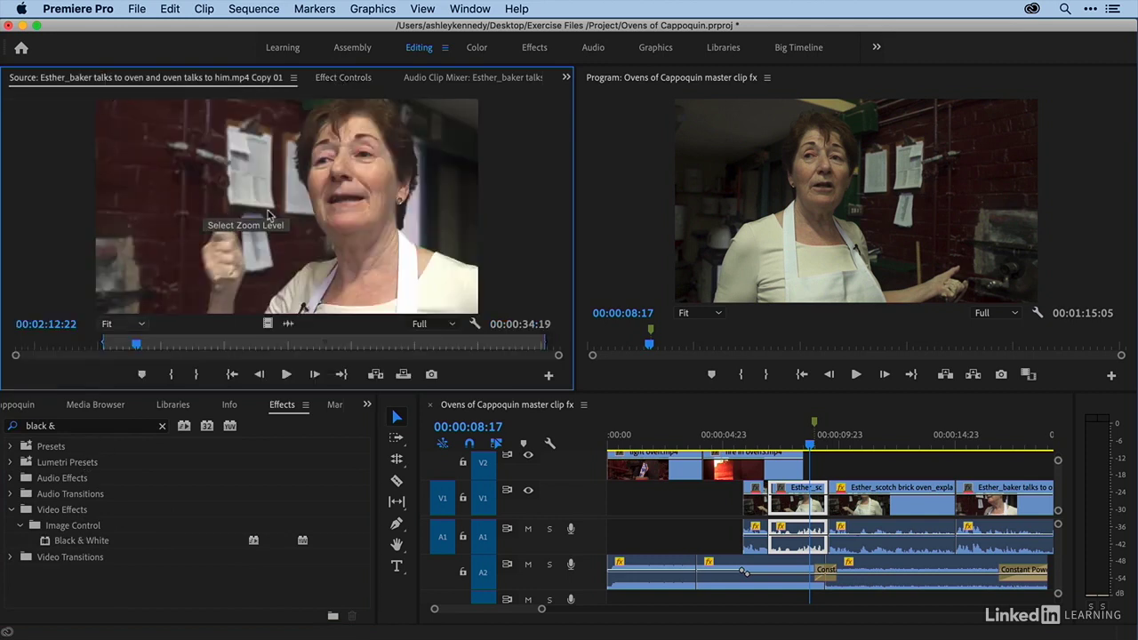
drag(82, 543, 243, 238)
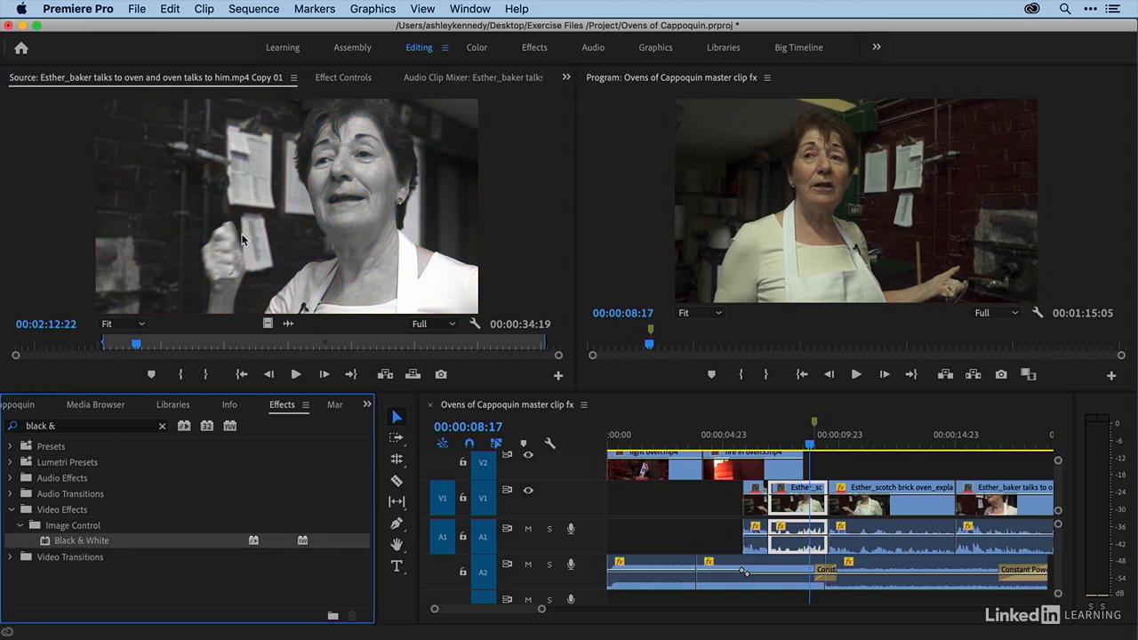
- Load the original baker clip and its duplicate as the source in turn to compare their master effects
click(367, 404)
click(385, 425)
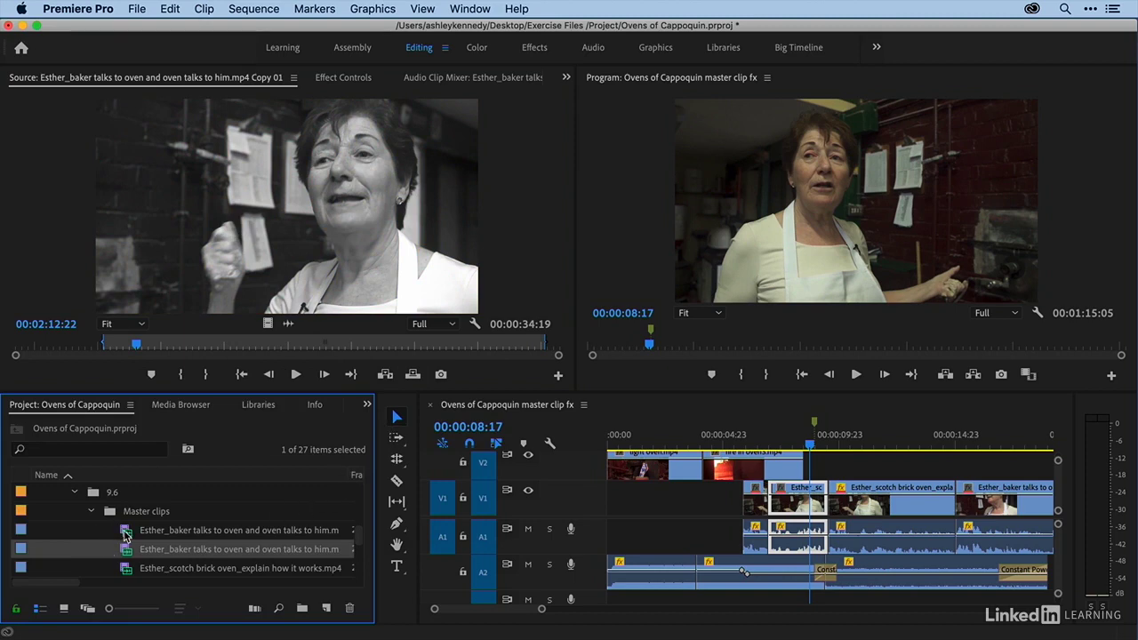
double_click(125, 532)
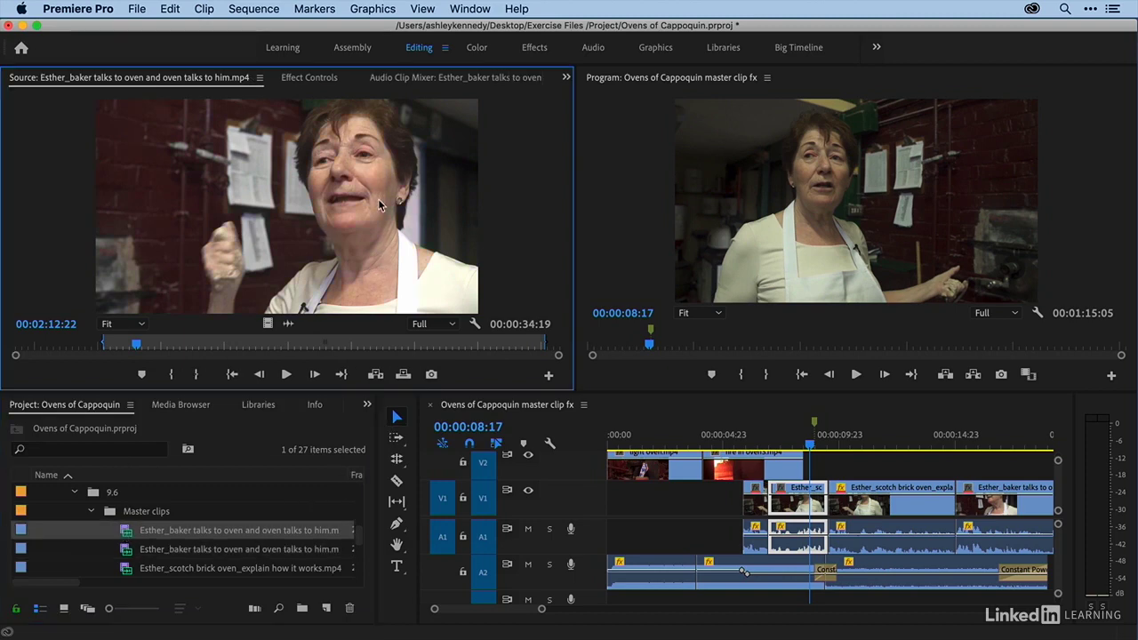
double_click(128, 551)
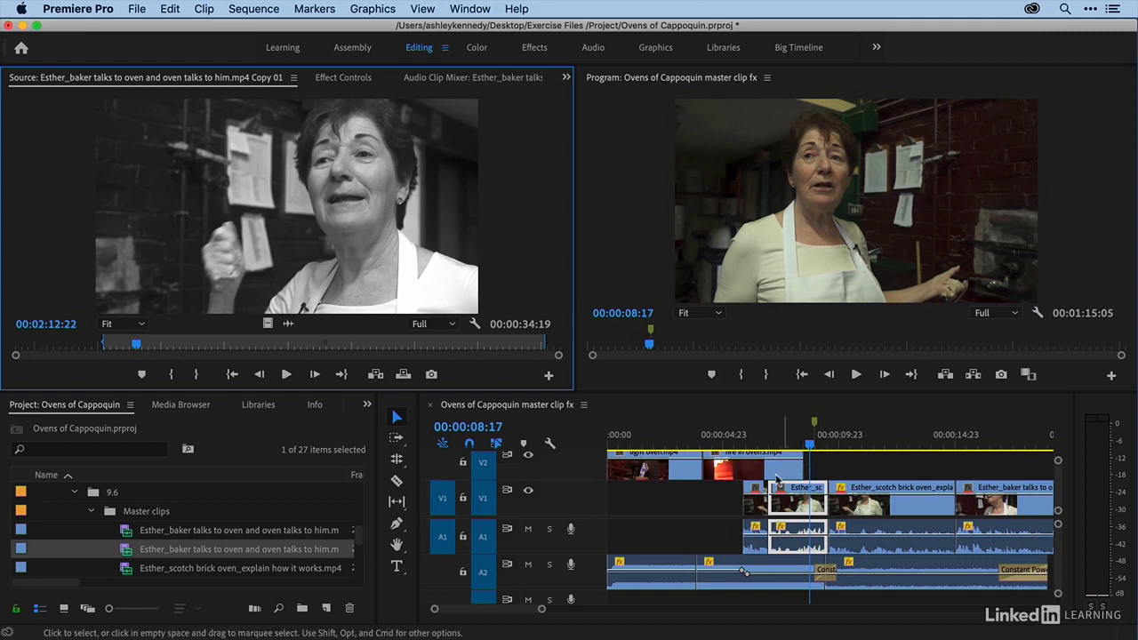
- Deselect the timeline clip and undo the recent changes back through the Black & White effect, the baker clip duplication and the scotch brick oven flip
click(718, 507)
click(719, 507)
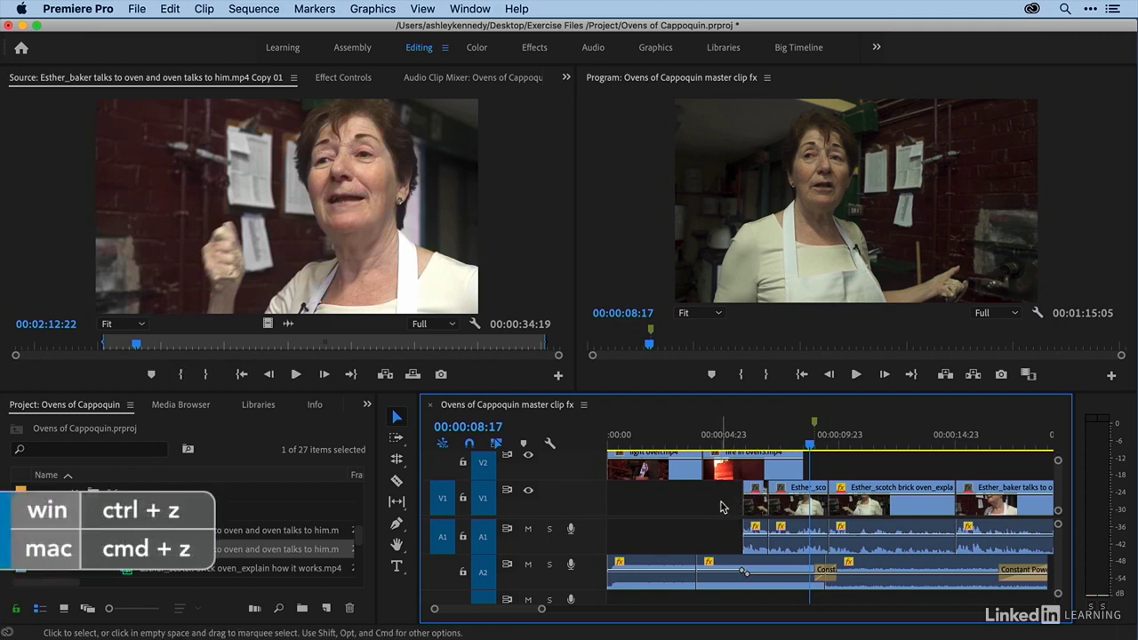
key(super+z)
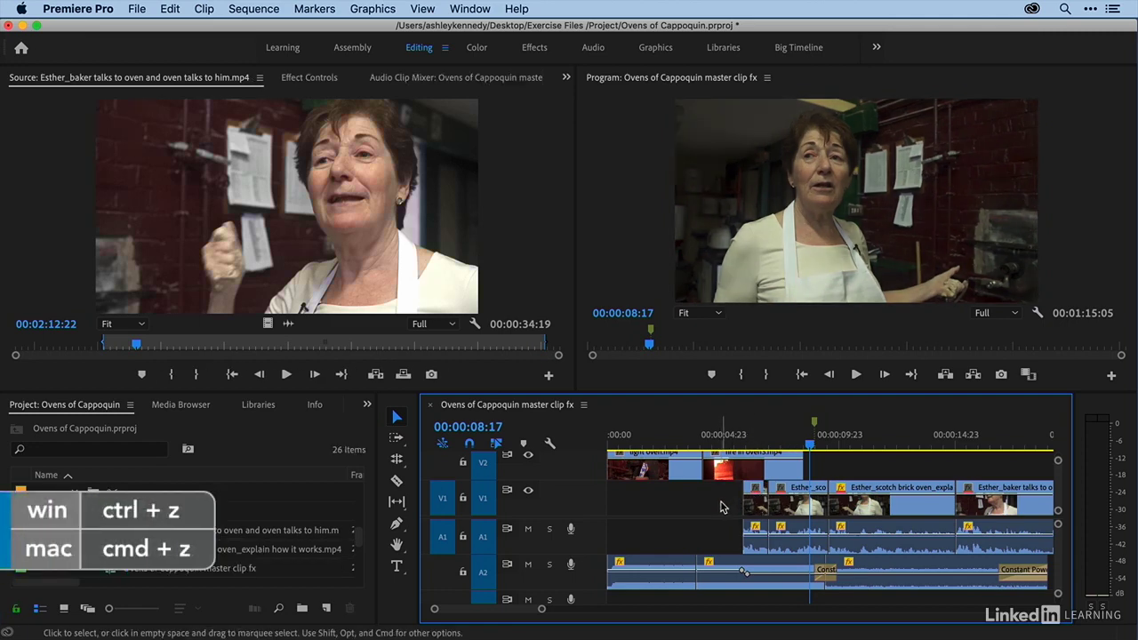
key(super+z)
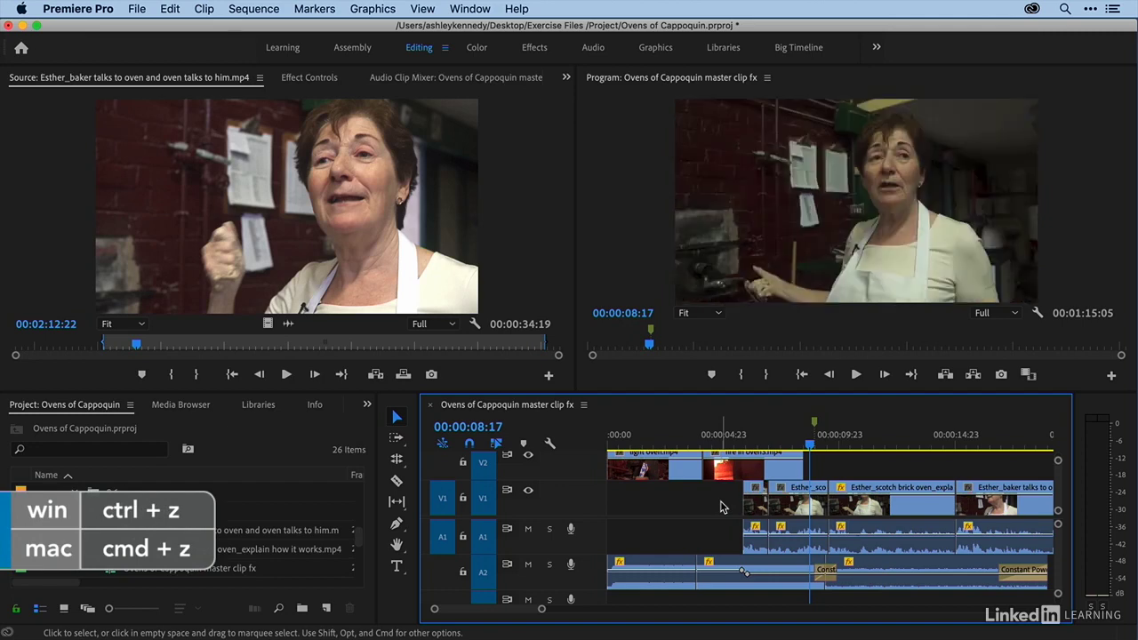